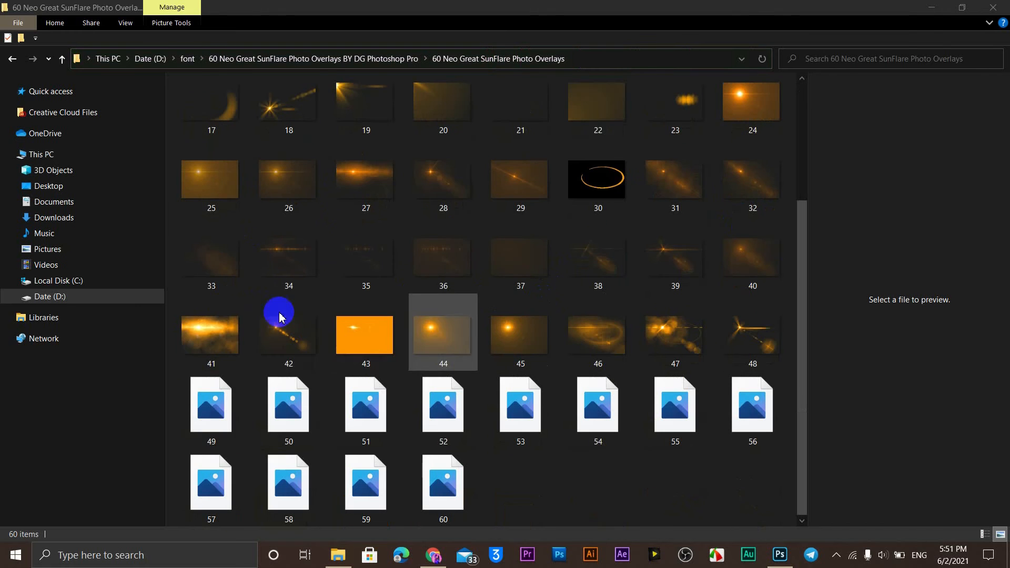
Look through the overlay images in the 60 Neo Great SunFlare Photo Overlays folder
scroll(210, 342, up, 3)
click(208, 337)
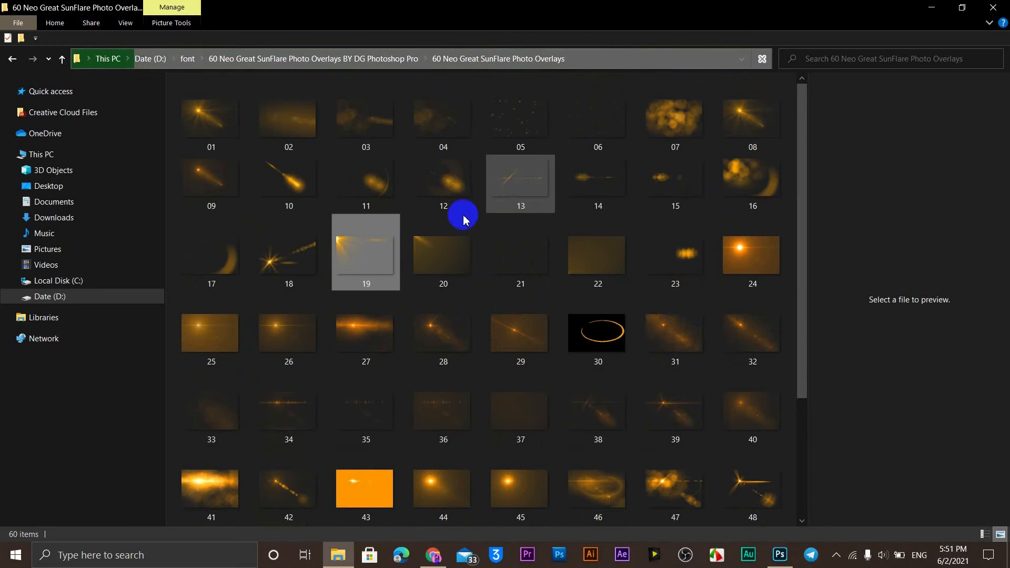
click(428, 188)
click(366, 186)
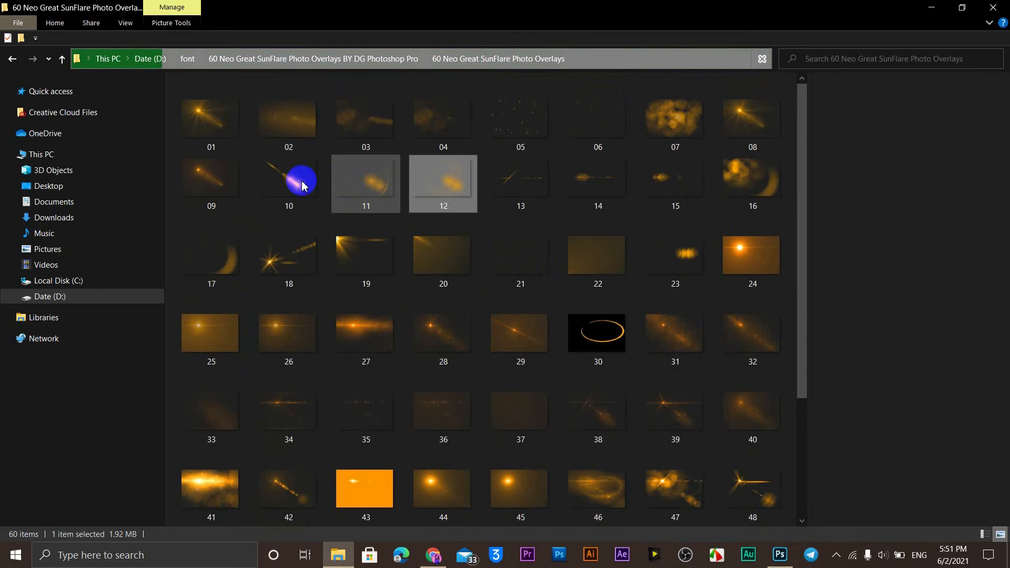
click(281, 185)
click(209, 168)
click(232, 116)
click(600, 118)
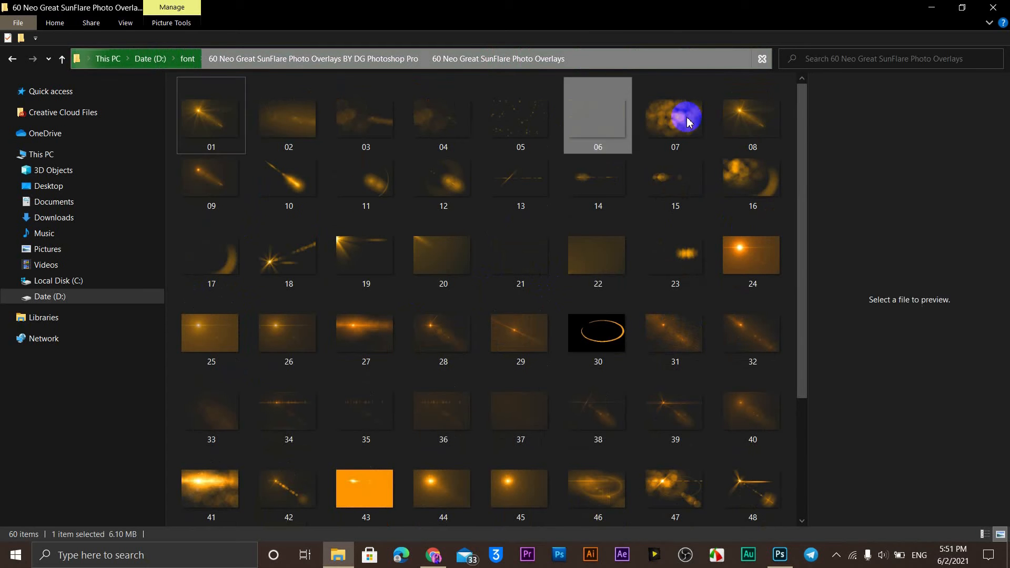
click(762, 114)
click(751, 179)
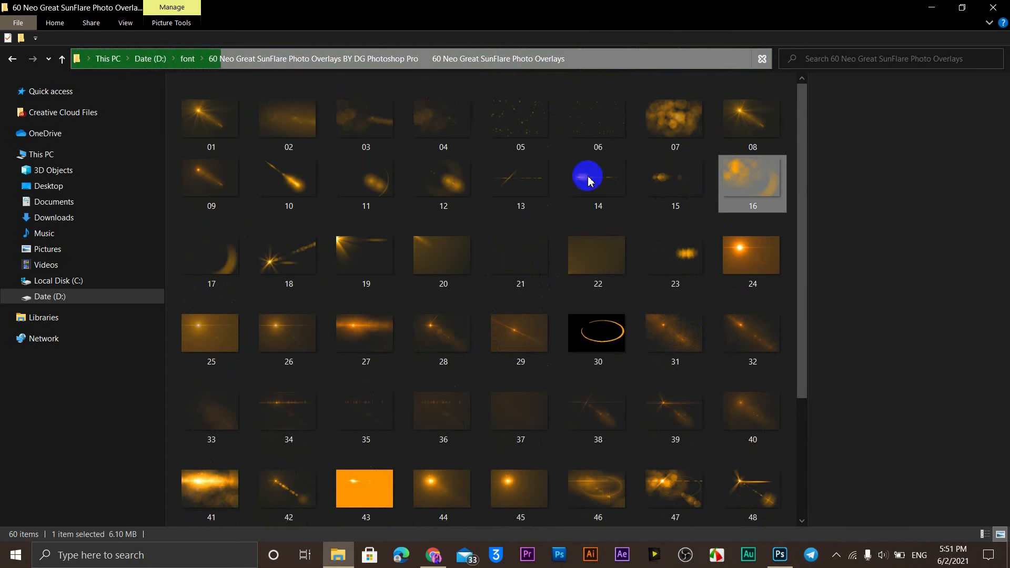
Open the Golden Sun Flare Overlay Effect folder and select overlay image 028
click(62, 58)
double_click(279, 113)
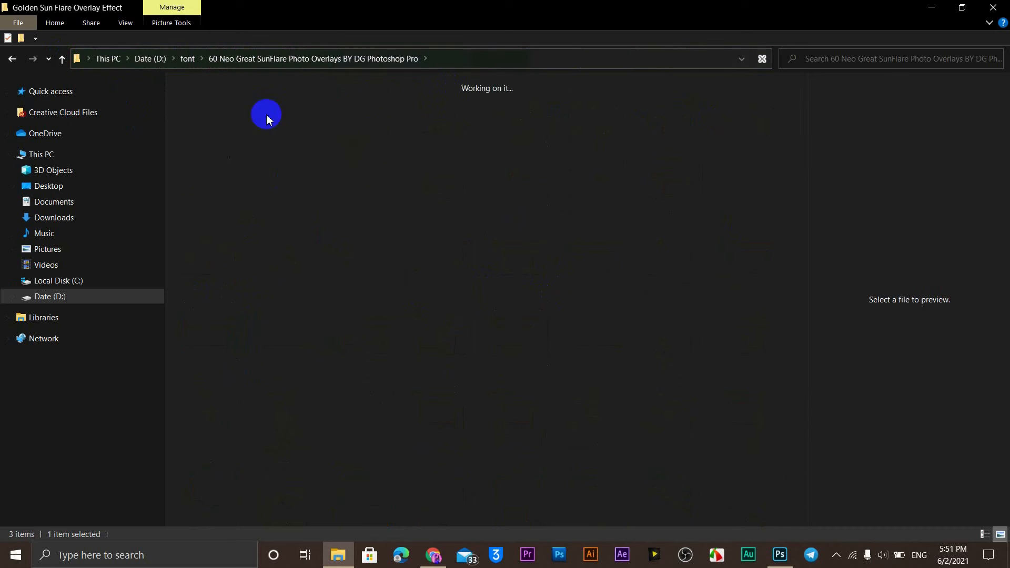
scroll(520, 326, down, 2)
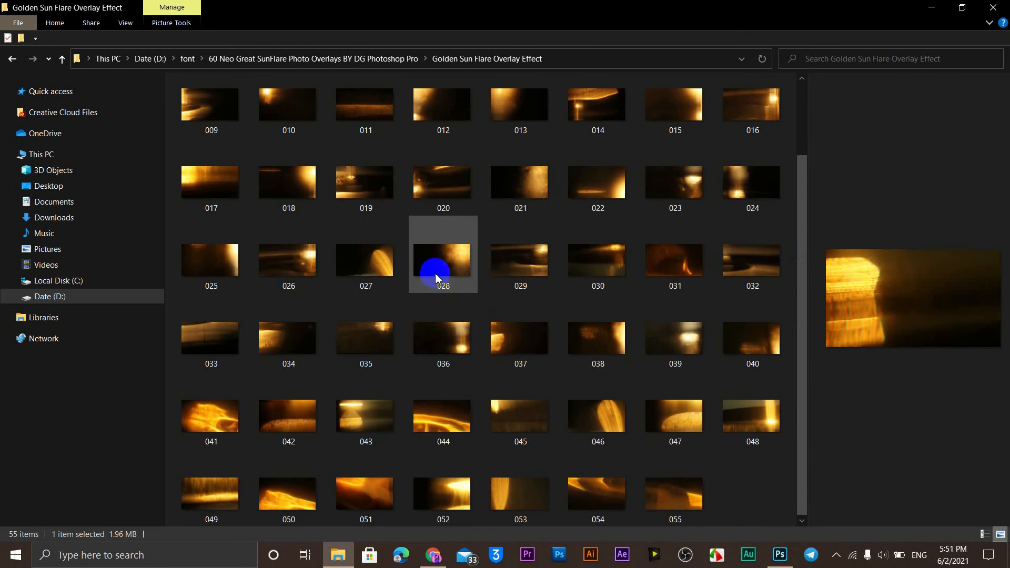
scroll(411, 276, up, 2)
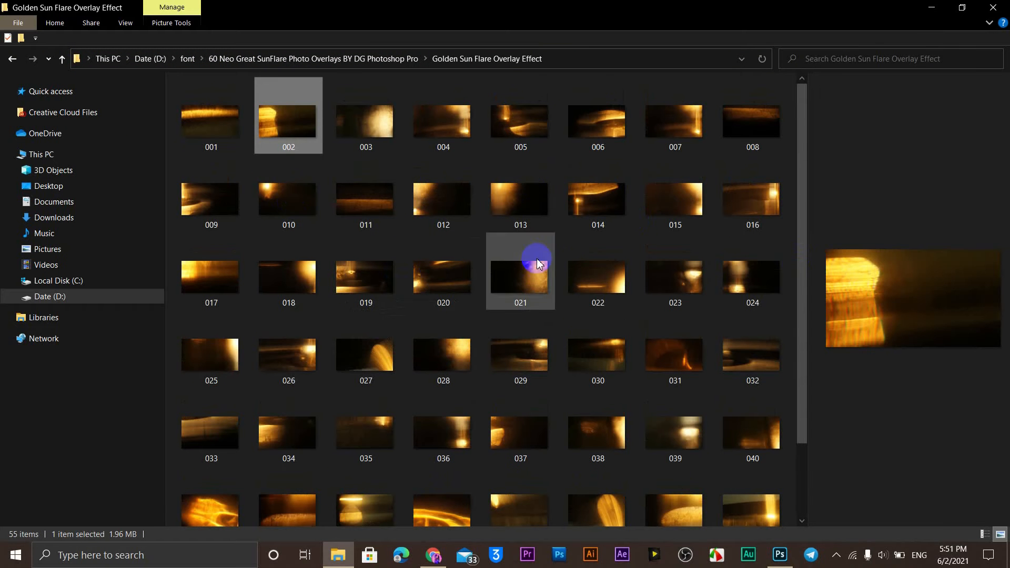
click(462, 357)
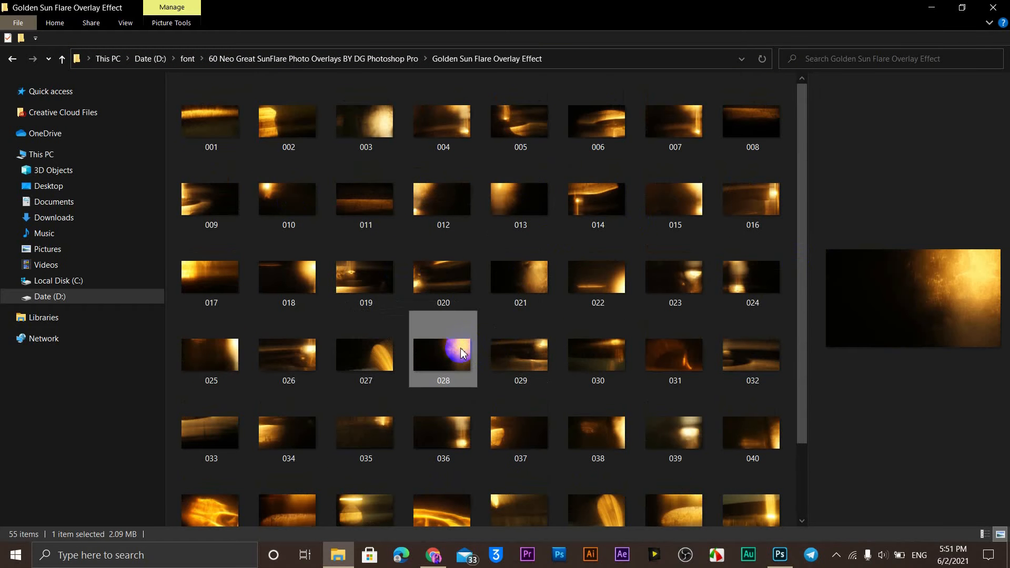
Place image 028 into the Cambodian dancers photo in Photoshop, aligned with its upper edge, and hide layer 018
drag(462, 353, 480, 268)
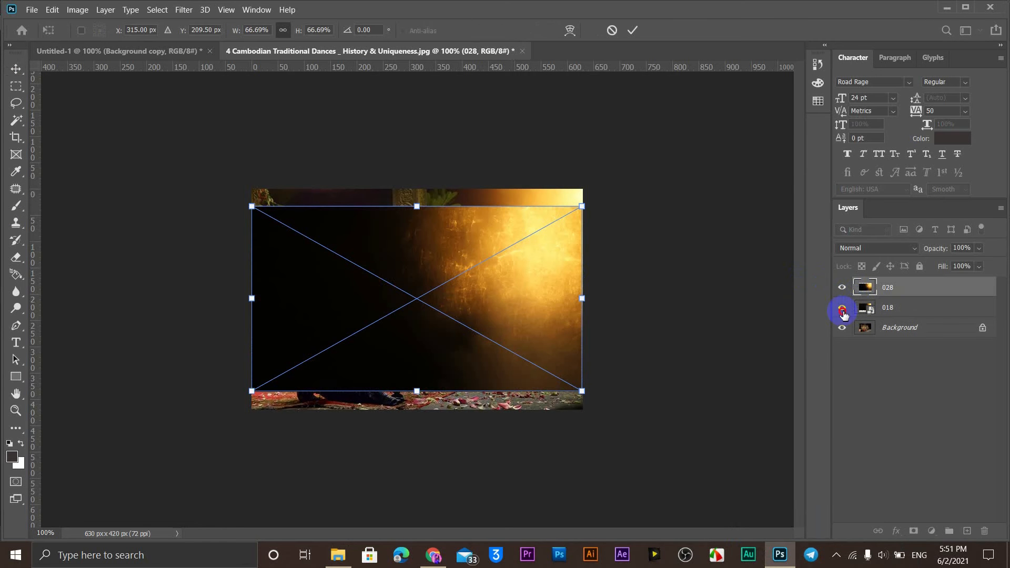
click(838, 311)
drag(426, 316, 429, 306)
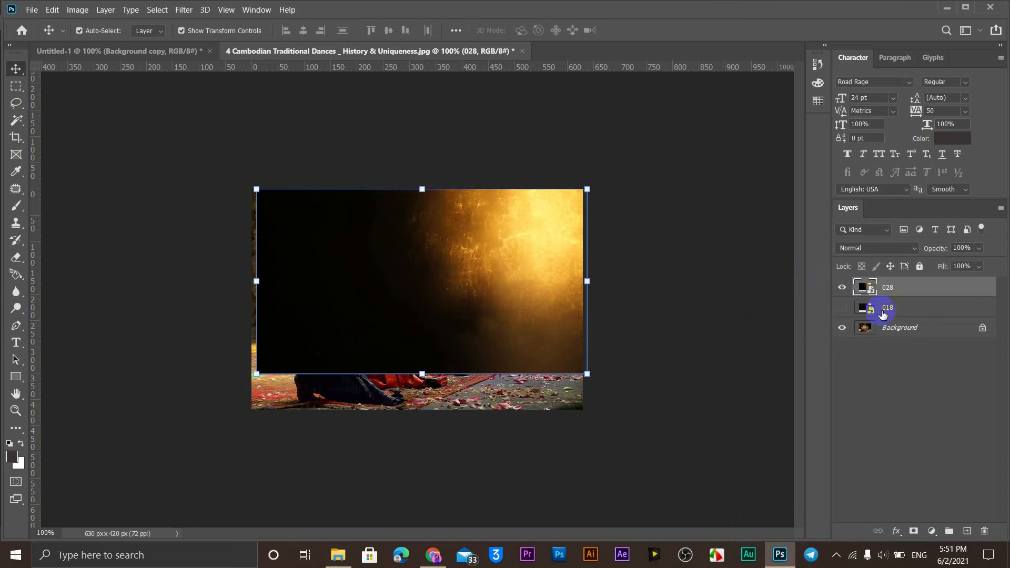
Set the 028 overlay layer's blend mode to Screen and its opacity to 100%
click(878, 252)
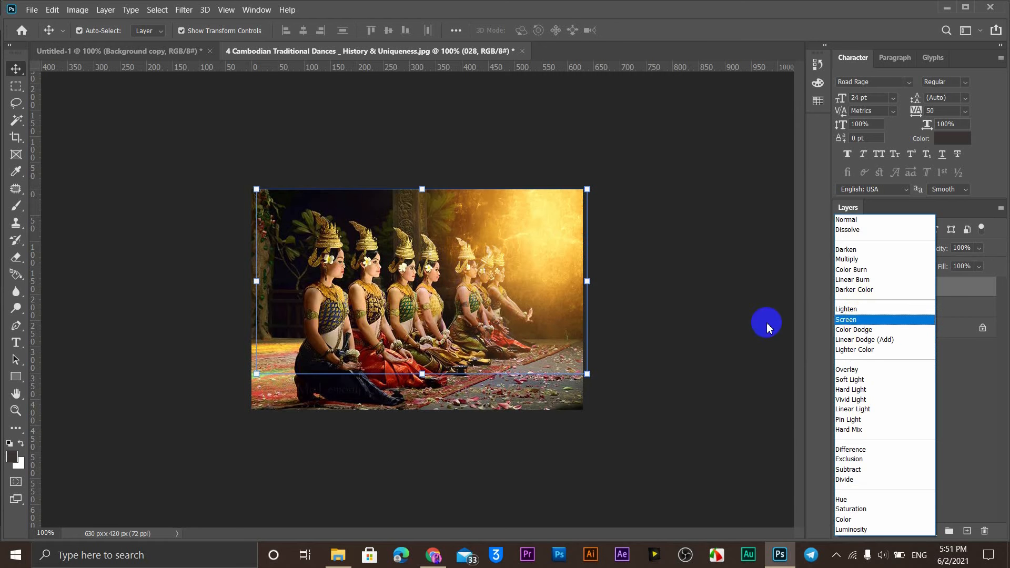
click(859, 319)
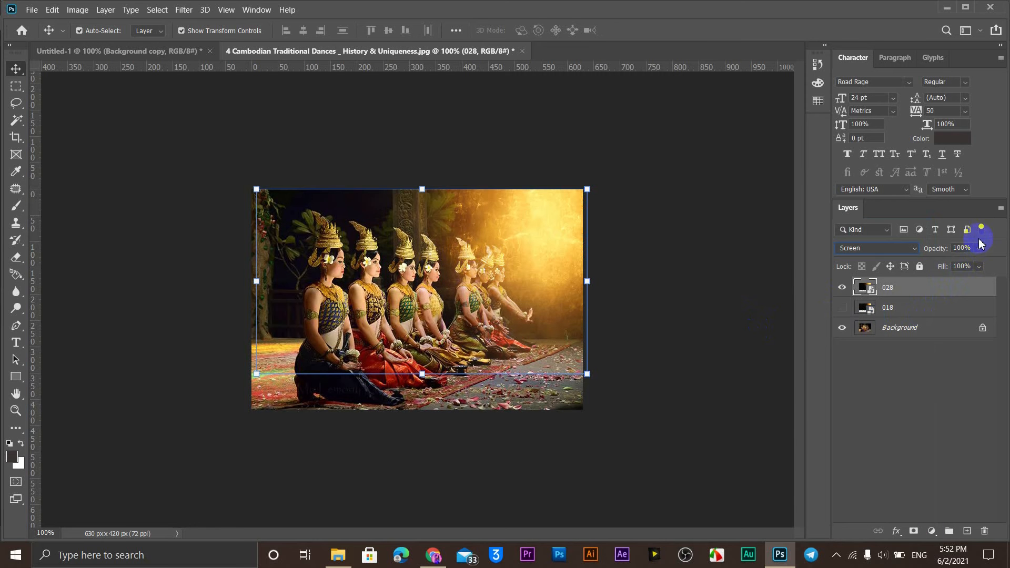
click(970, 264)
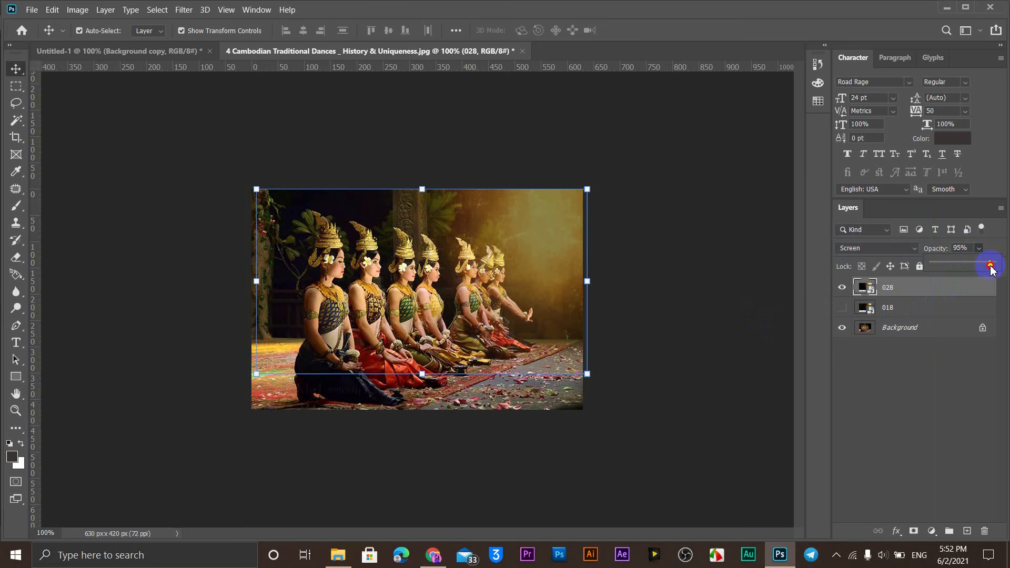
drag(991, 266, 992, 266)
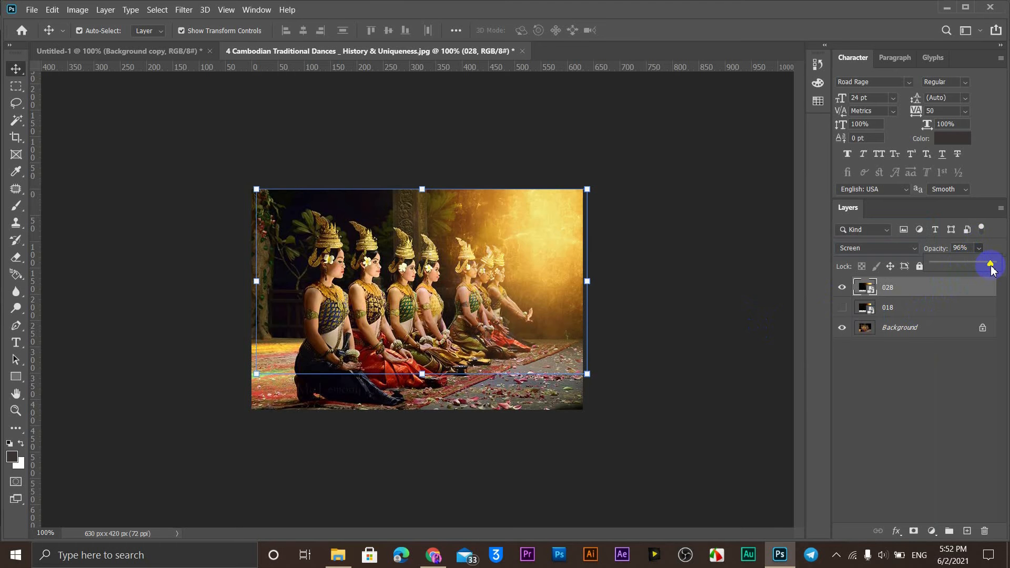
click(924, 349)
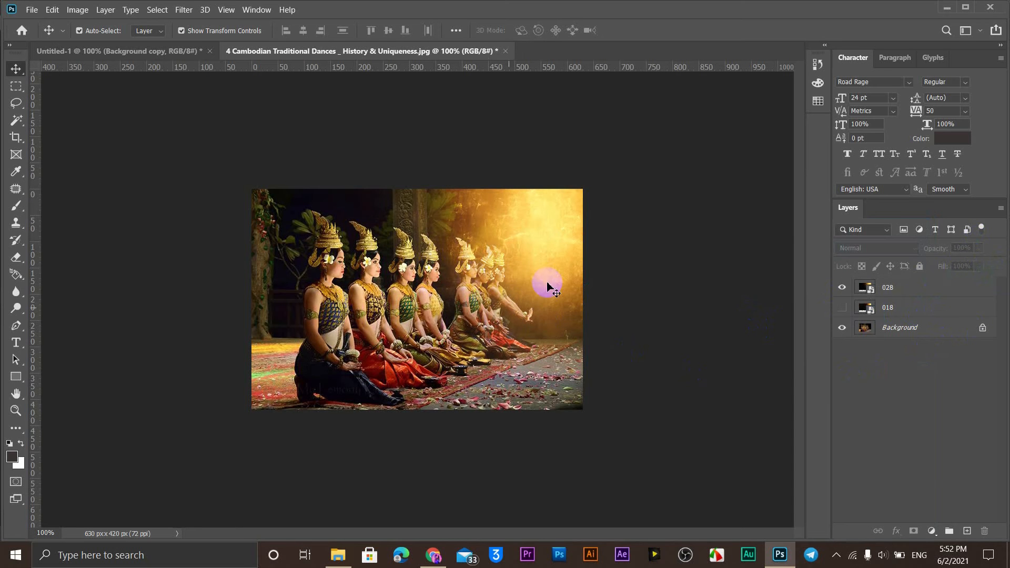
Brighten layer 028 with a Curves adjustment that raises input 114 to output 149
click(942, 290)
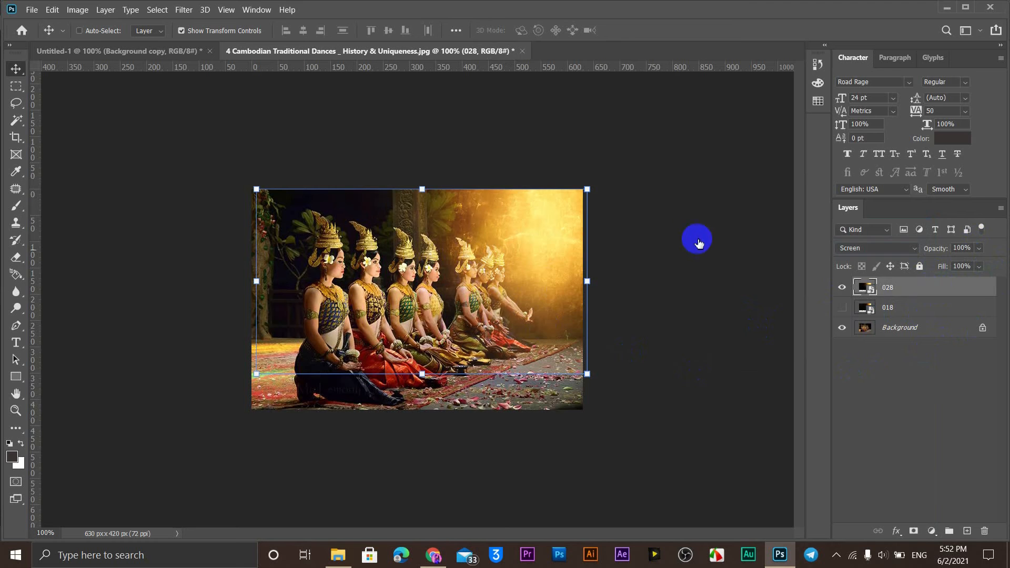
key(ctrl+m)
mouse_move(691, 219)
mouse_down()
mouse_move(681, 212)
mouse_move(711, 228)
mouse_move(684, 213)
mouse_up()
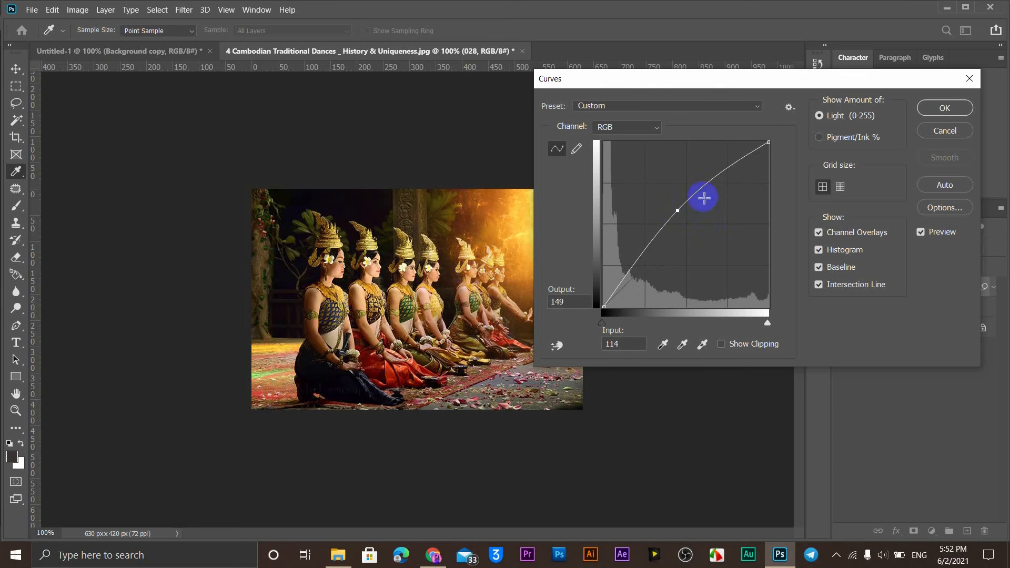
click(946, 108)
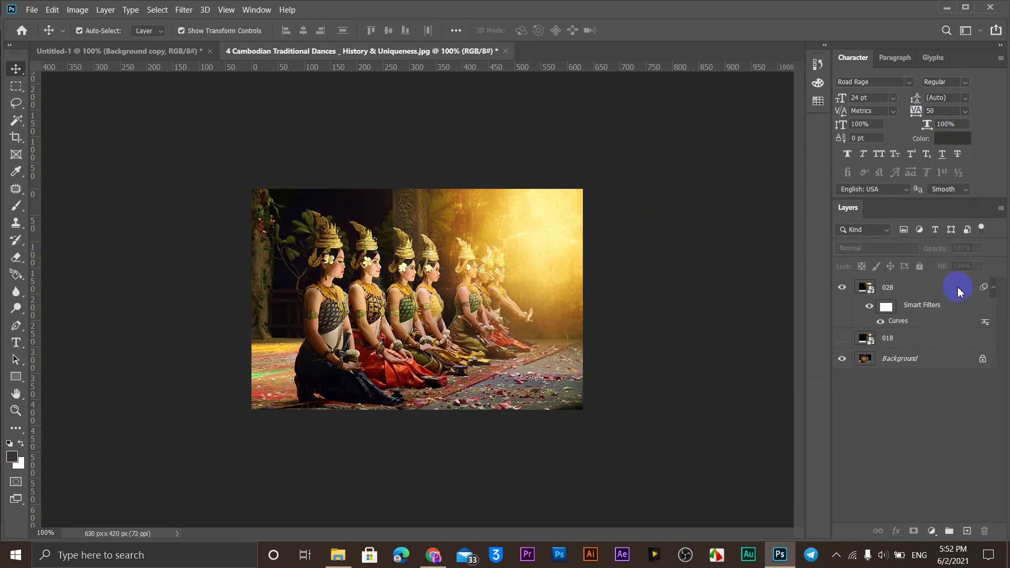
Tint layer 028 green with a midtone Color Balance of -100, +100 and -46
click(939, 293)
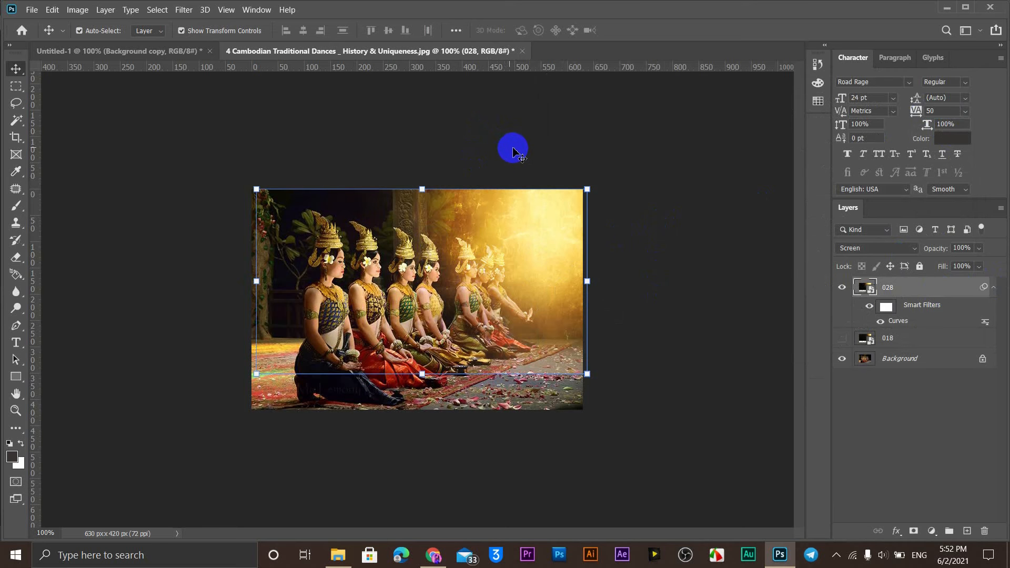
key(ctrl+b)
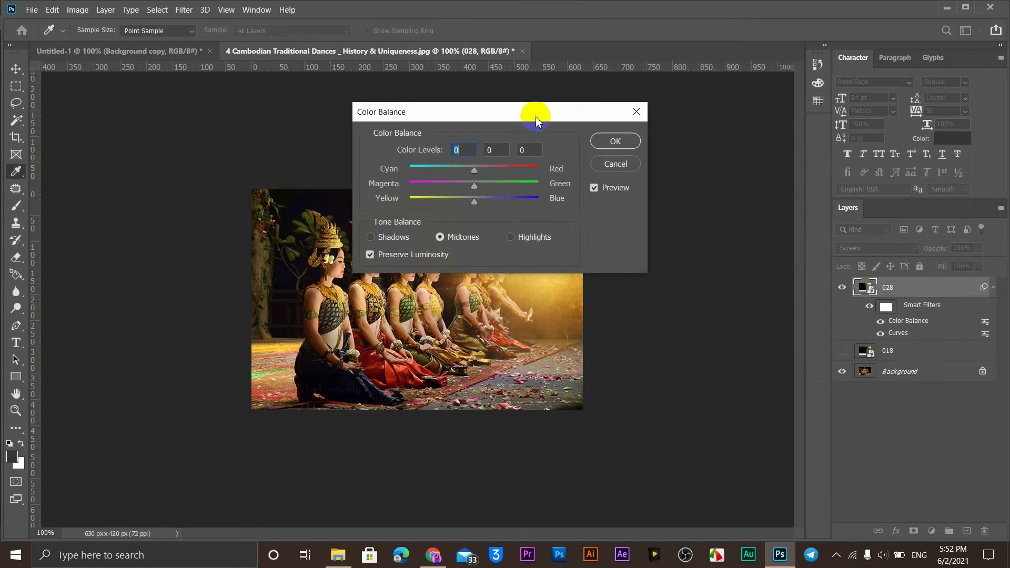
drag(607, 115, 920, 144)
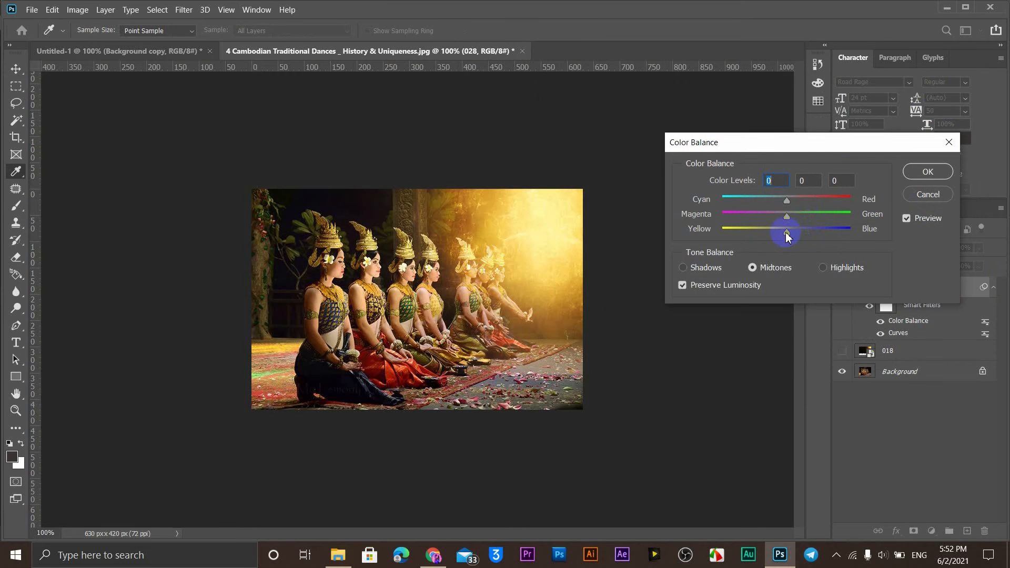
drag(765, 236, 740, 237)
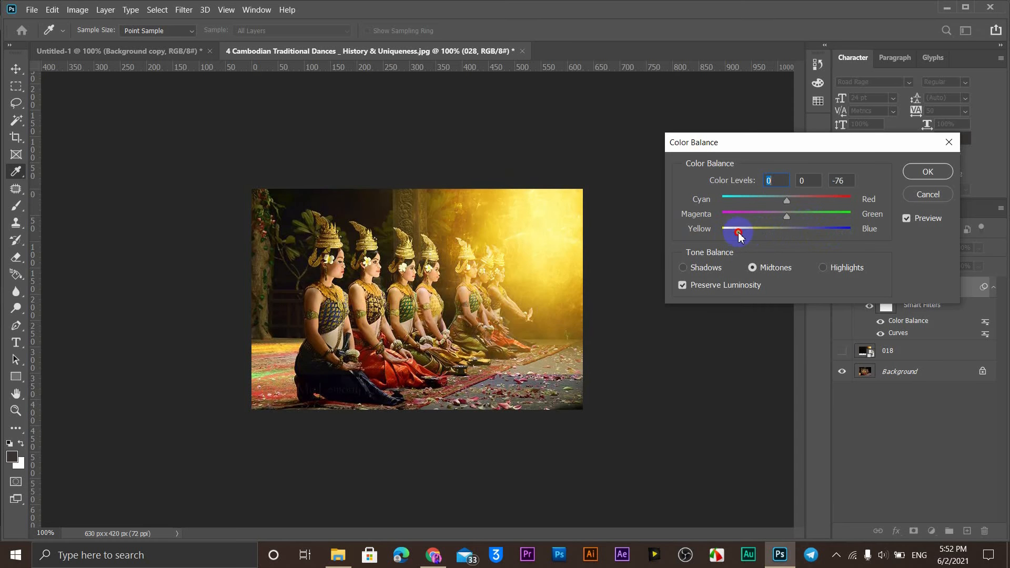
drag(813, 235, 858, 220)
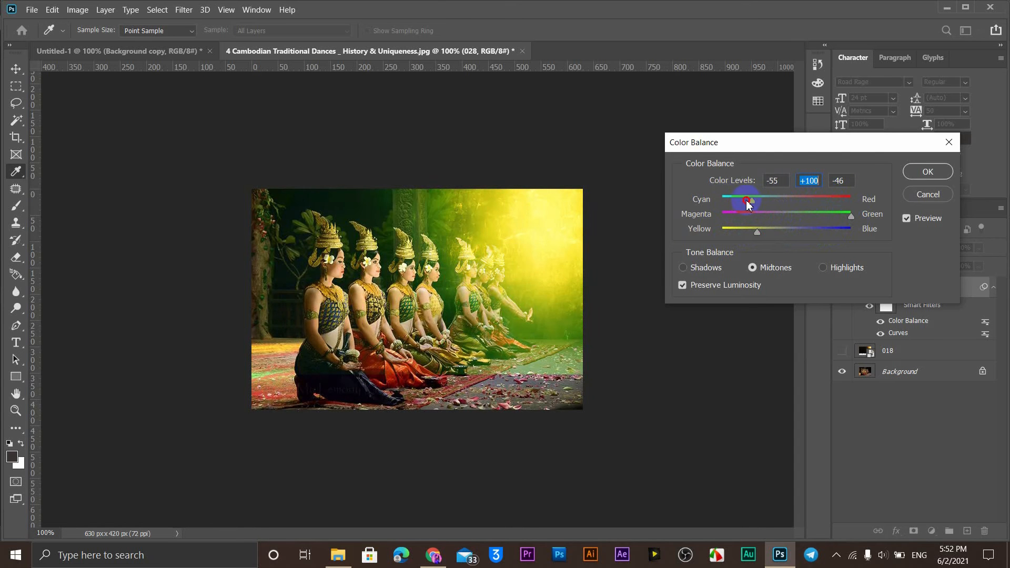
drag(758, 204, 845, 200)
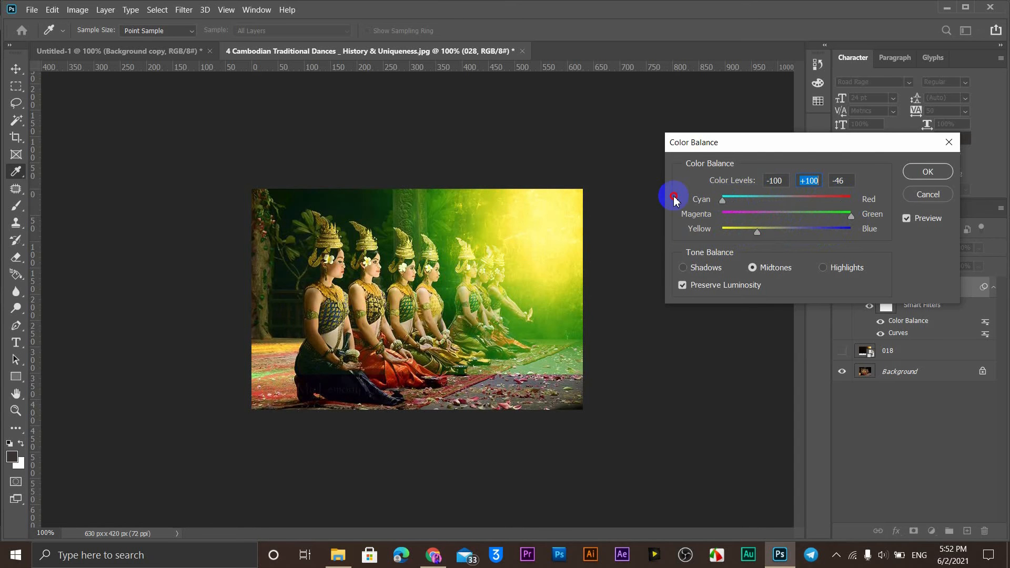
click(921, 170)
Move the 028 overlay so its sides line up with the photo's side edges
key(v)
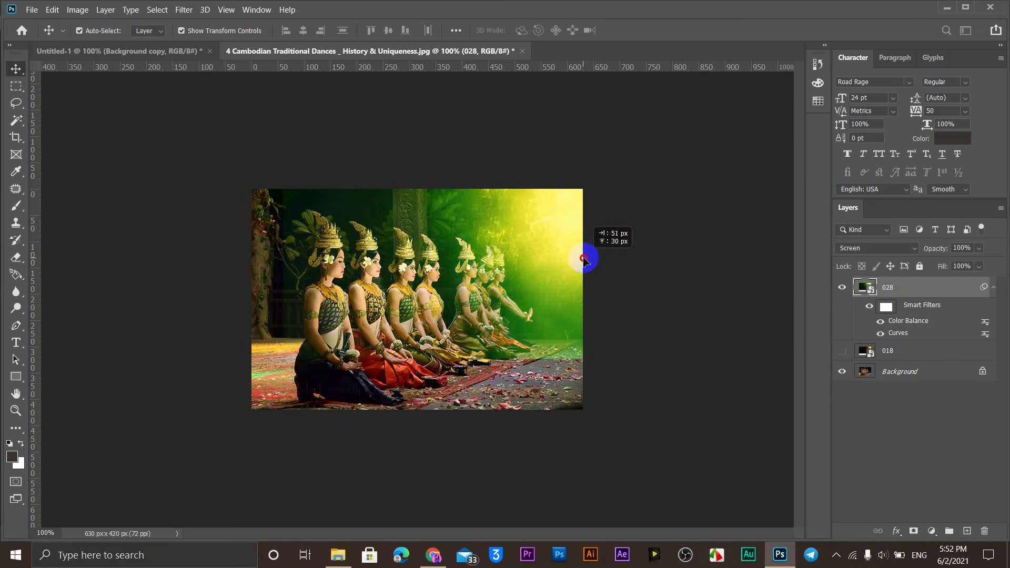
drag(584, 259, 550, 264)
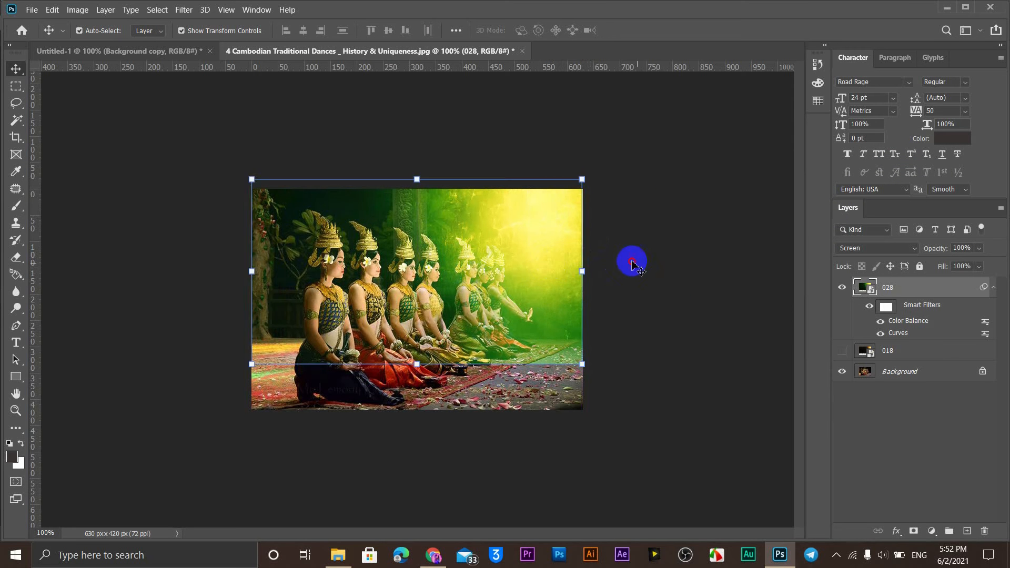
click(633, 261)
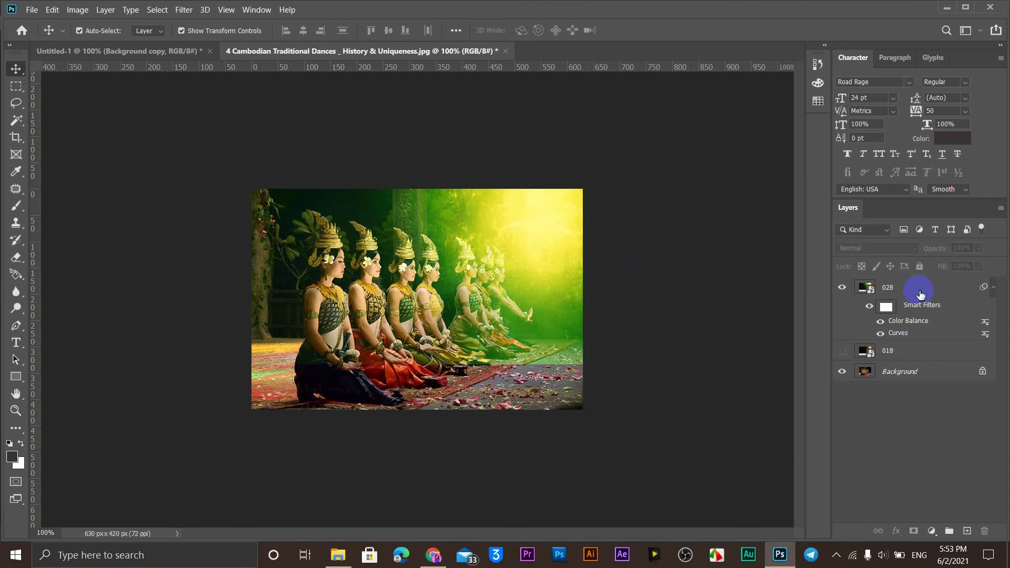
Rasterize layer 028 to turn the smart object into an ordinary pixel layer
click(921, 293)
right_click(921, 293)
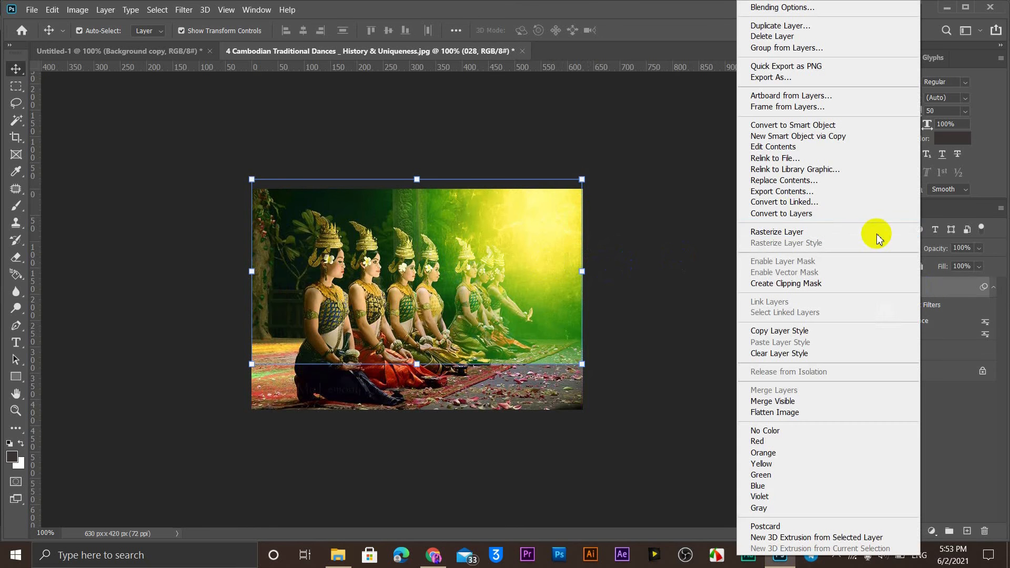
click(771, 231)
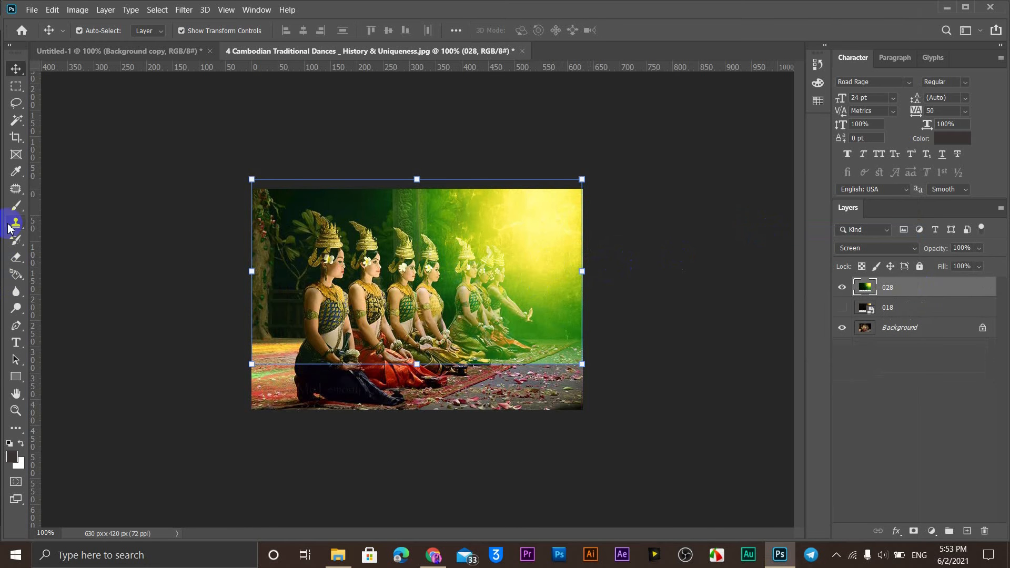
Using the Brush in Clear mode at 13% opacity, fade layer 028's hard lower edge and the bright glow in the photo's upper right
drag(14, 213, 63, 211)
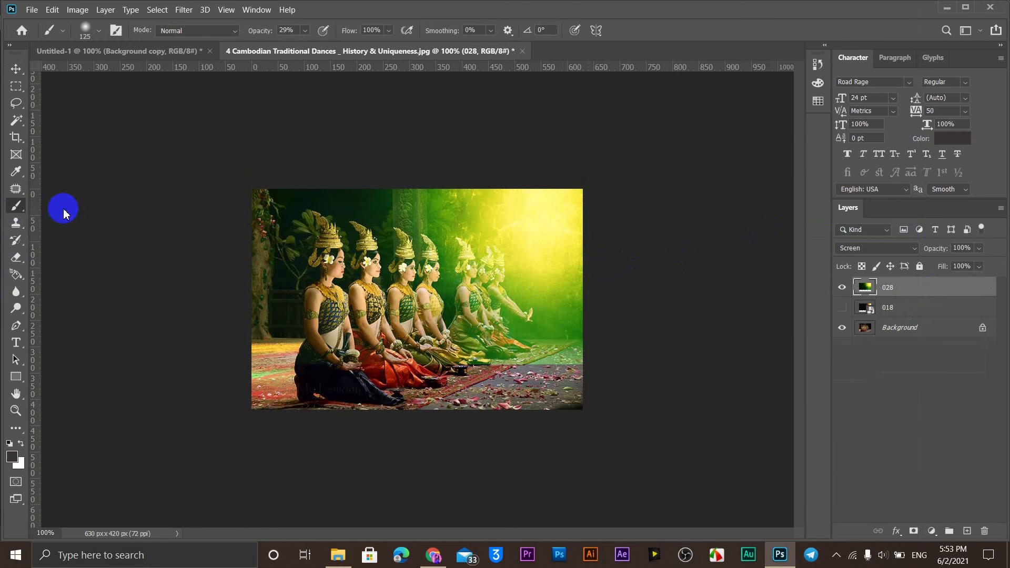
click(198, 33)
click(181, 78)
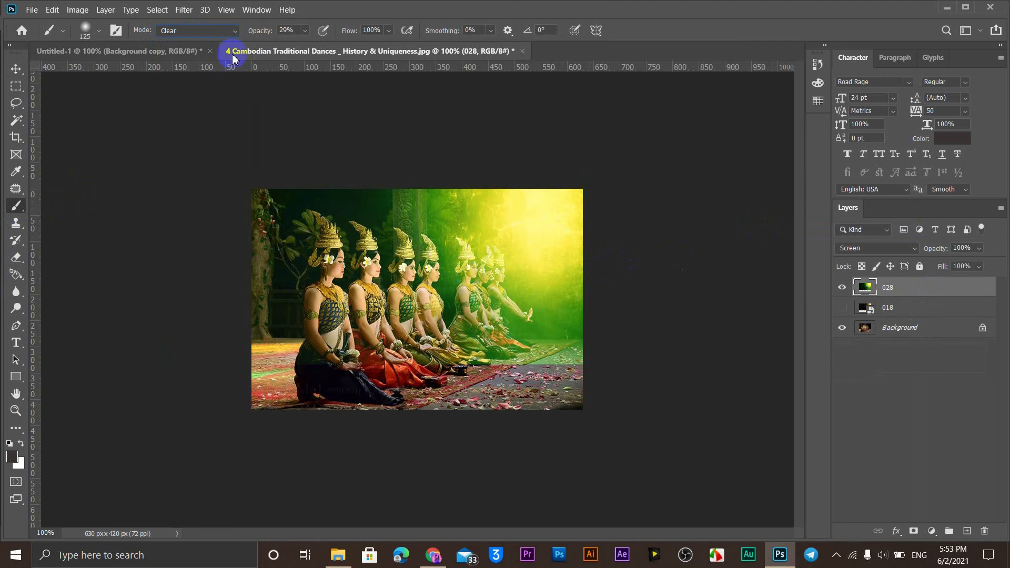
click(305, 31)
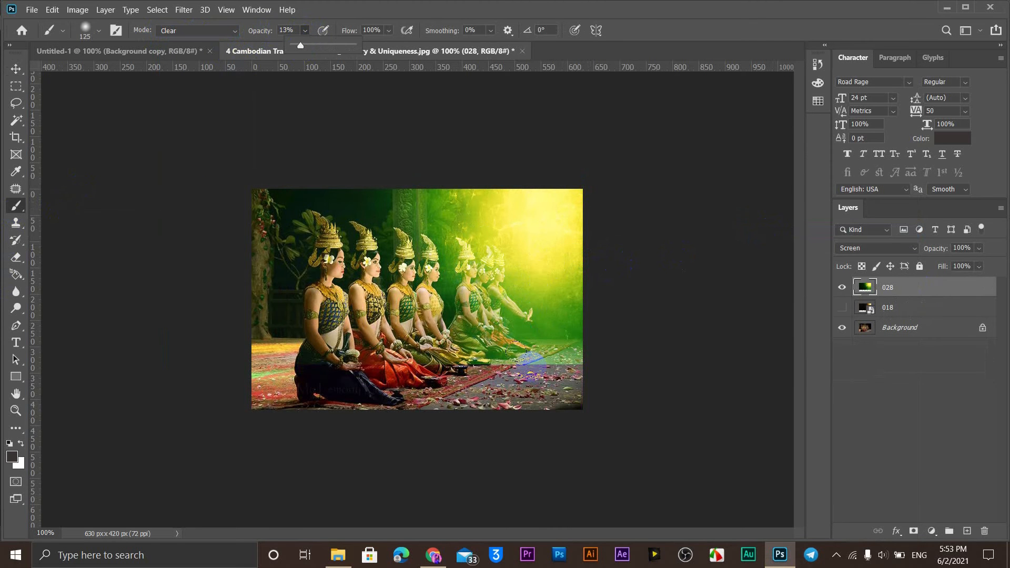
click(548, 335)
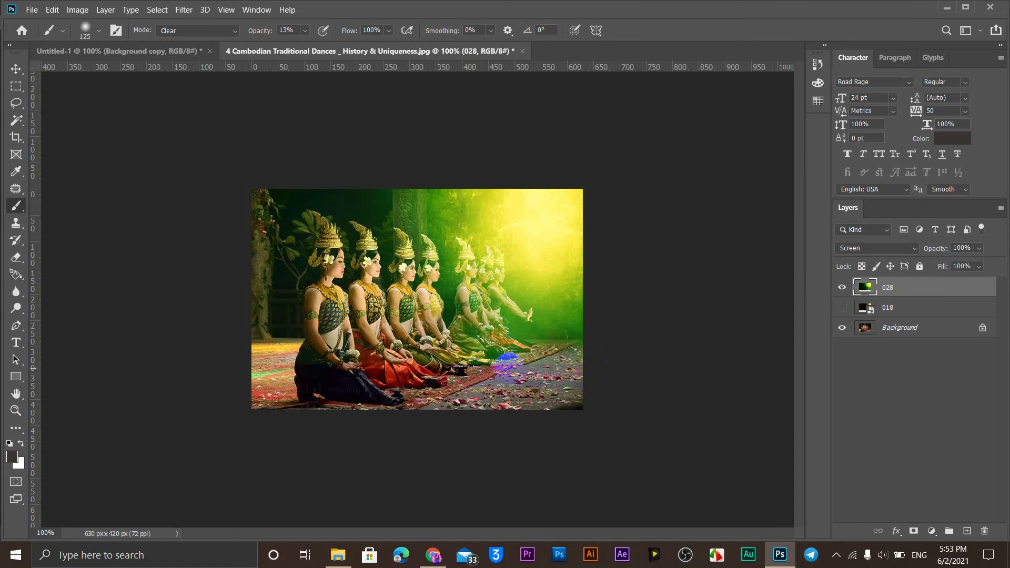
mouse_move(478, 382)
mouse_down()
mouse_move(584, 268)
mouse_move(585, 236)
mouse_up()
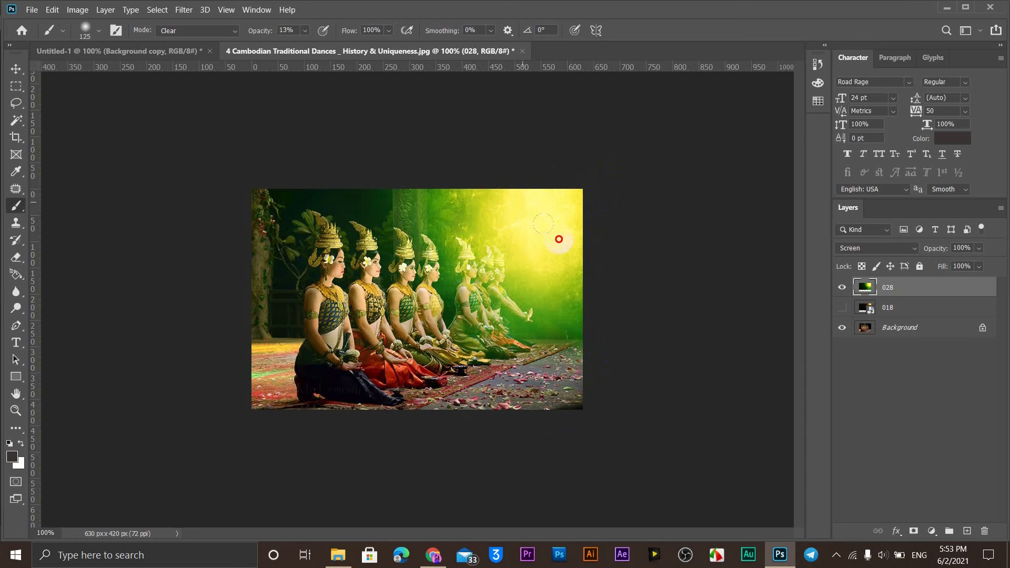
mouse_move(544, 224)
mouse_down()
mouse_move(533, 298)
mouse_move(499, 324)
mouse_move(542, 159)
mouse_move(435, 196)
mouse_move(335, 387)
mouse_move(959, 125)
mouse_move(717, 165)
mouse_move(802, 59)
mouse_move(799, 44)
mouse_up()
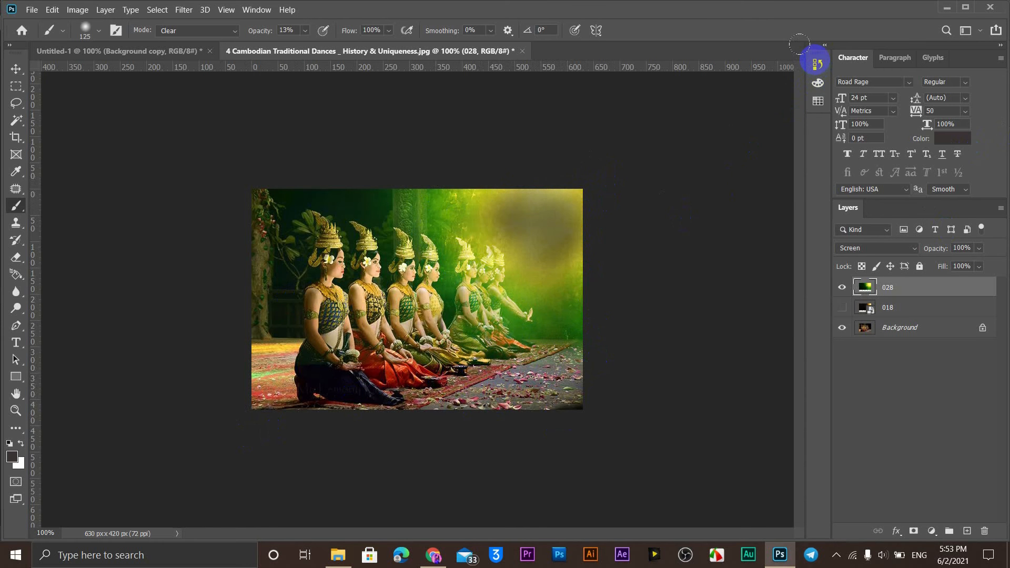
Step back through the history to undo the Brush strokes that dulled layer 028's glow in the photo's upper right
click(817, 66)
click(726, 138)
click(726, 130)
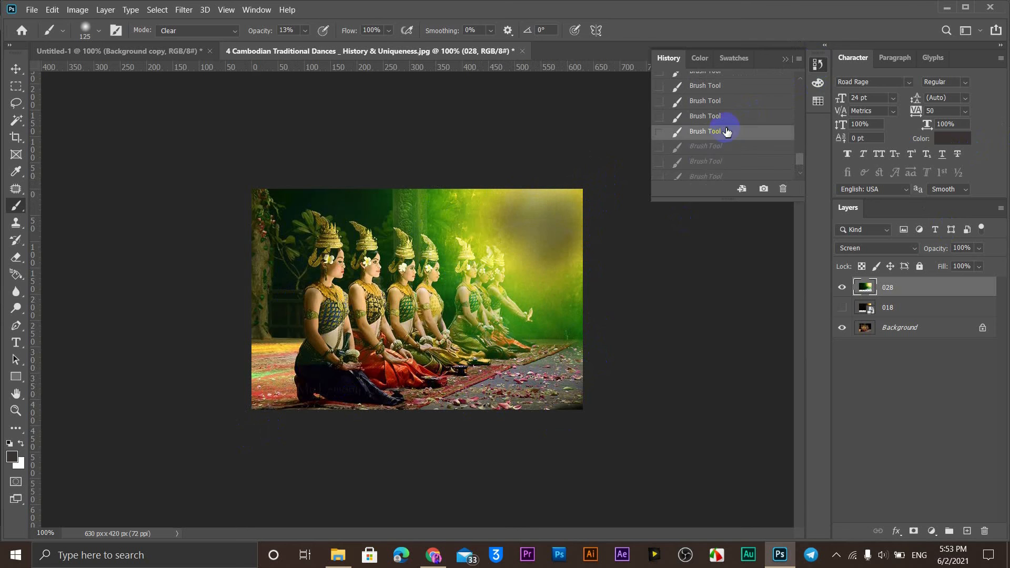
scroll(727, 124, up, 1)
click(726, 122)
scroll(727, 117, up, 1)
click(727, 116)
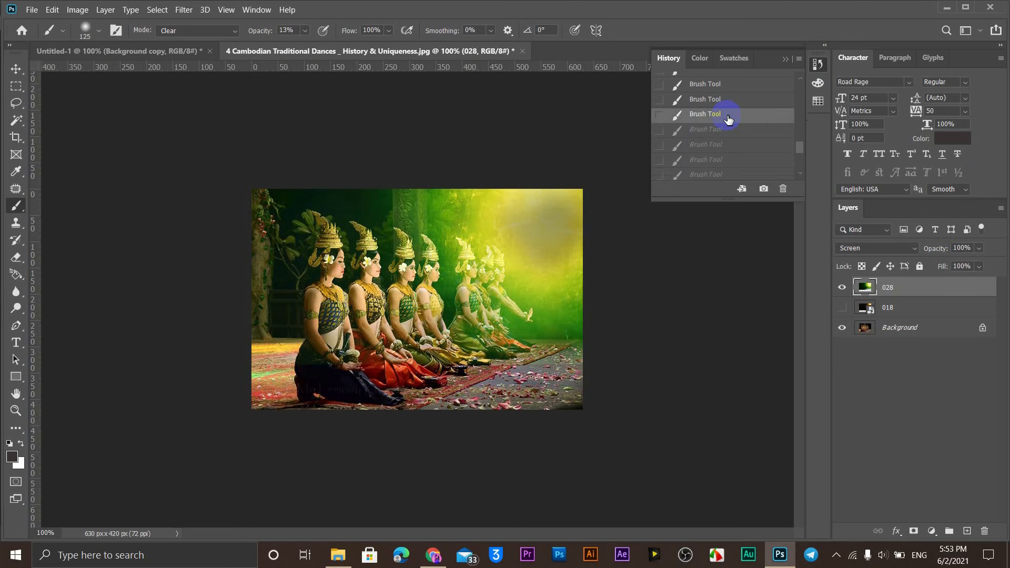
scroll(728, 116, up, 1)
click(729, 115)
scroll(728, 115, up, 1)
click(731, 115)
scroll(731, 116, up, 1)
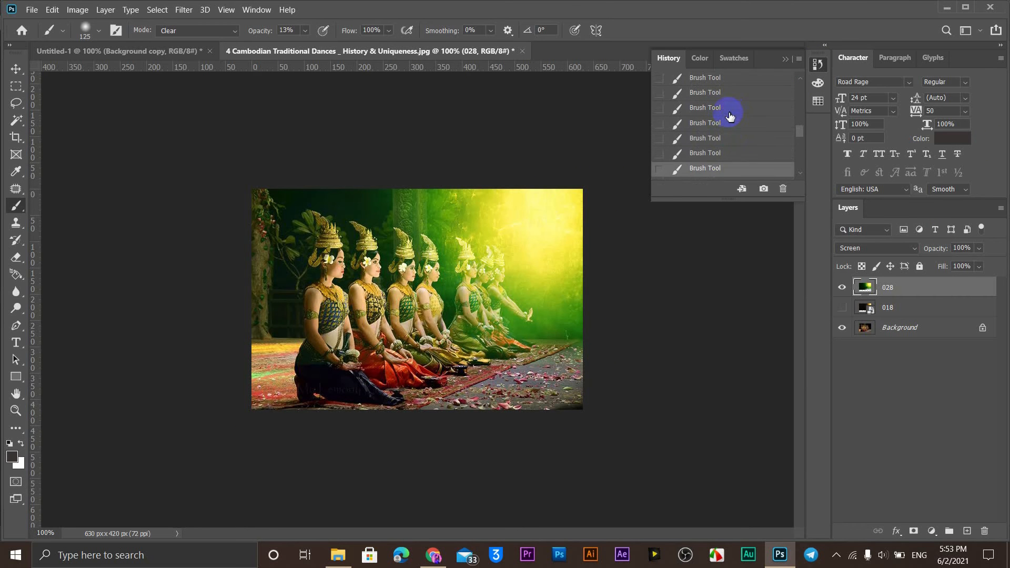
click(732, 109)
click(785, 60)
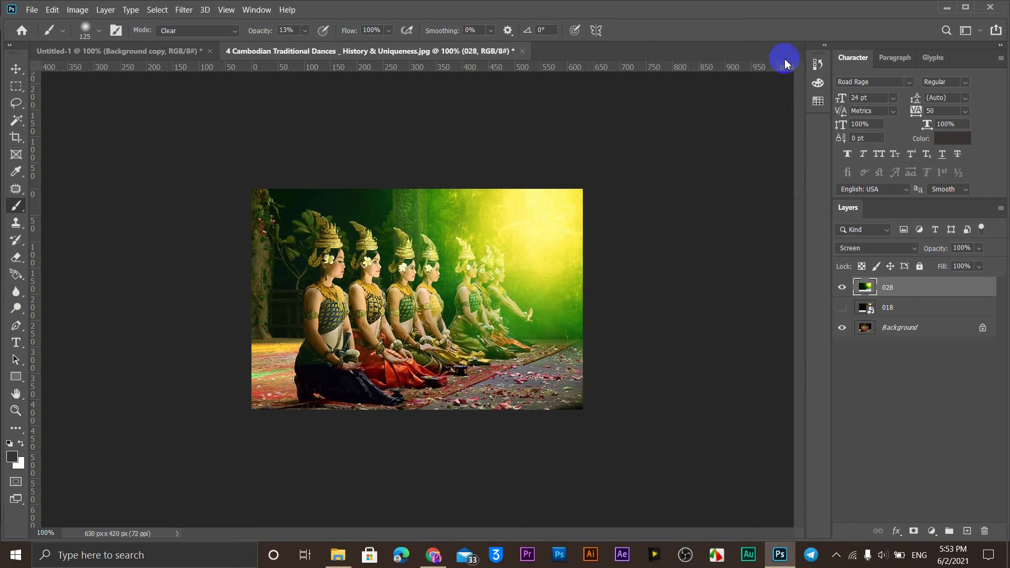
Reposition the 028 overlay slightly over the photo with the Move tool and deselect the layer
click(16, 69)
mouse_move(548, 246)
mouse_down()
mouse_move(525, 264)
mouse_move(601, 238)
mouse_move(537, 254)
mouse_up()
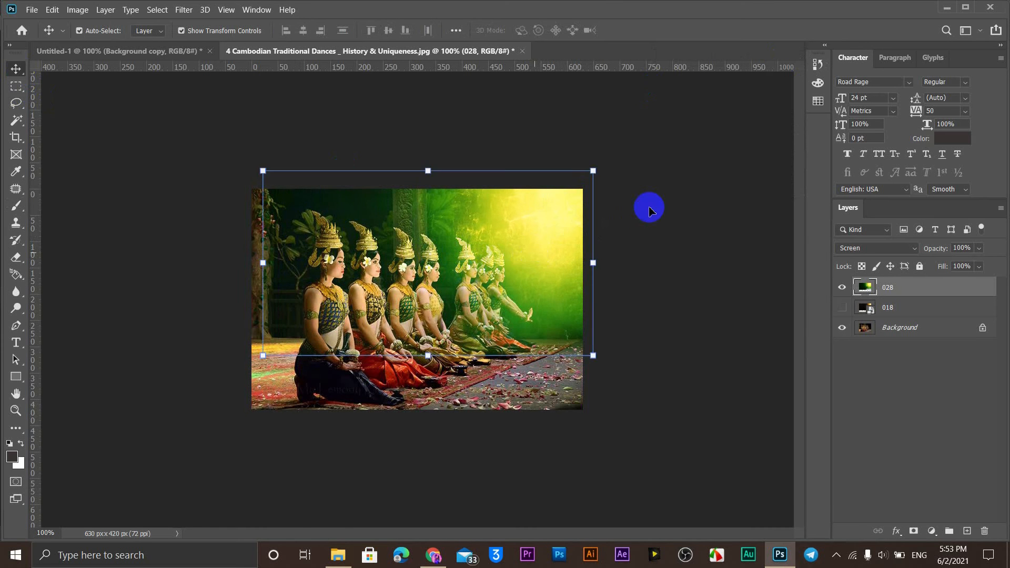
click(607, 244)
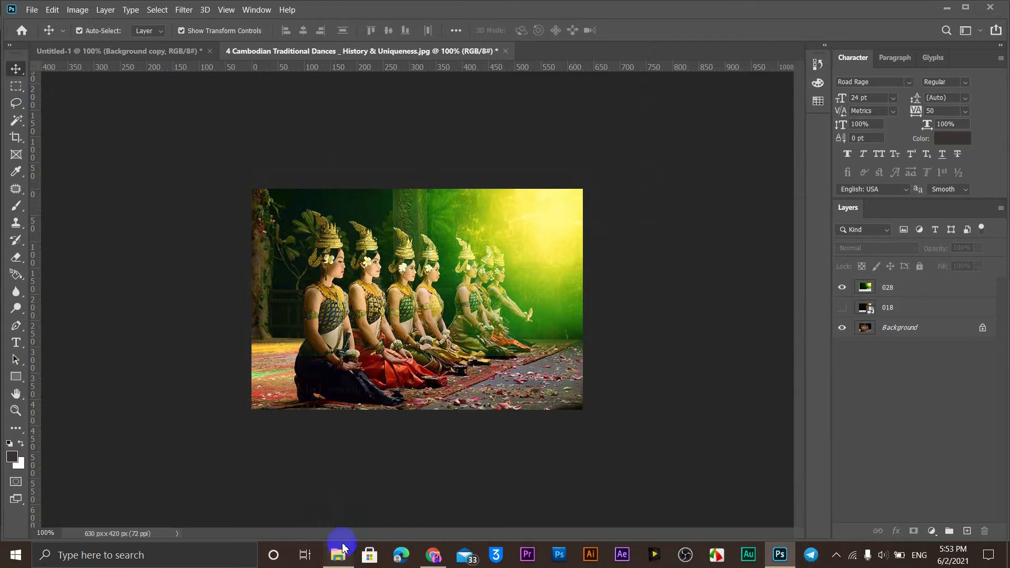
From the "60 Neo Great SunFlare Photo Overlays" folder in File Explorer, place image 24 over the photo's upper left in Photoshop
click(338, 553)
click(62, 62)
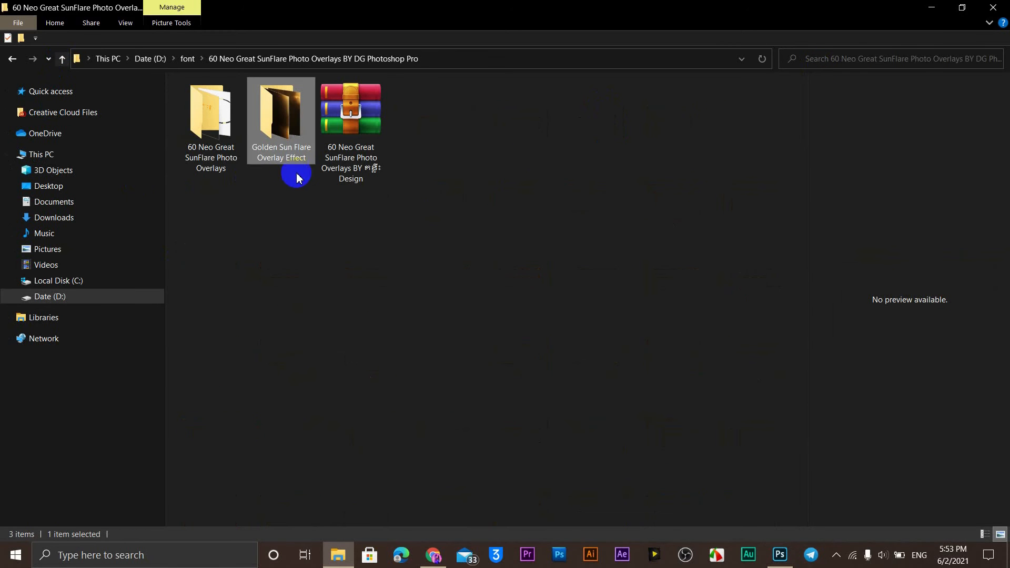
double_click(242, 125)
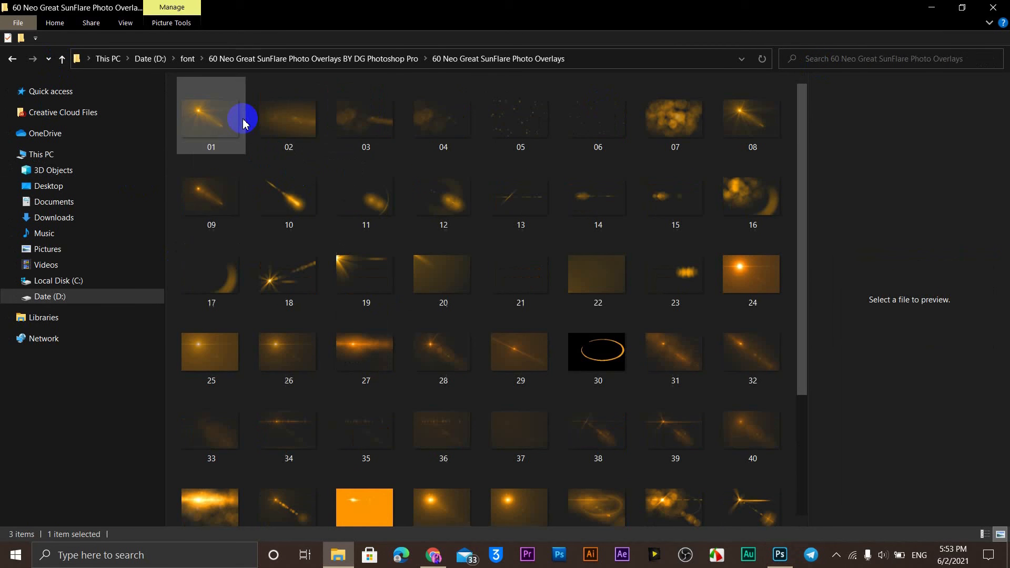
click(306, 117)
click(602, 117)
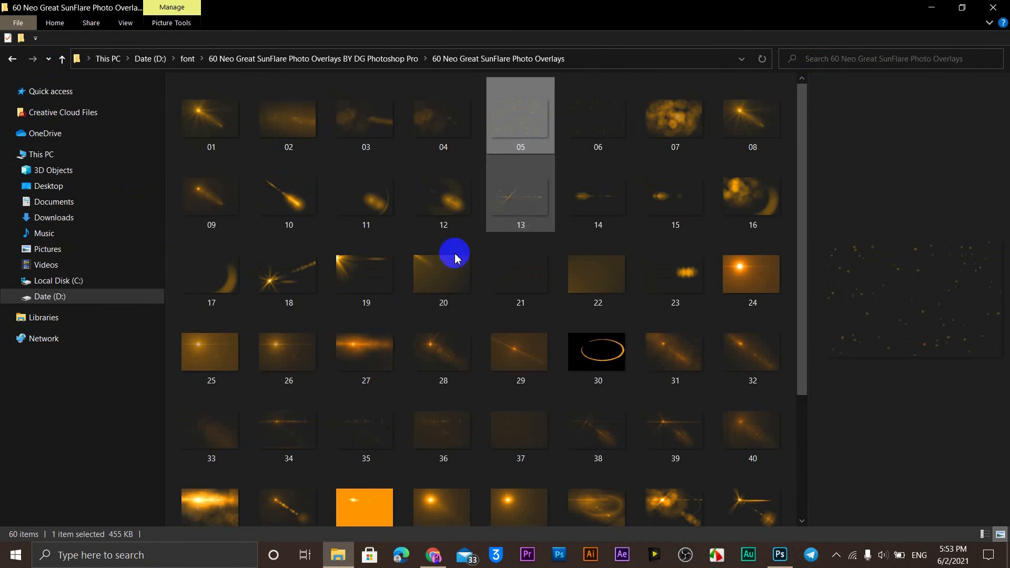
click(390, 257)
drag(751, 271, 457, 283)
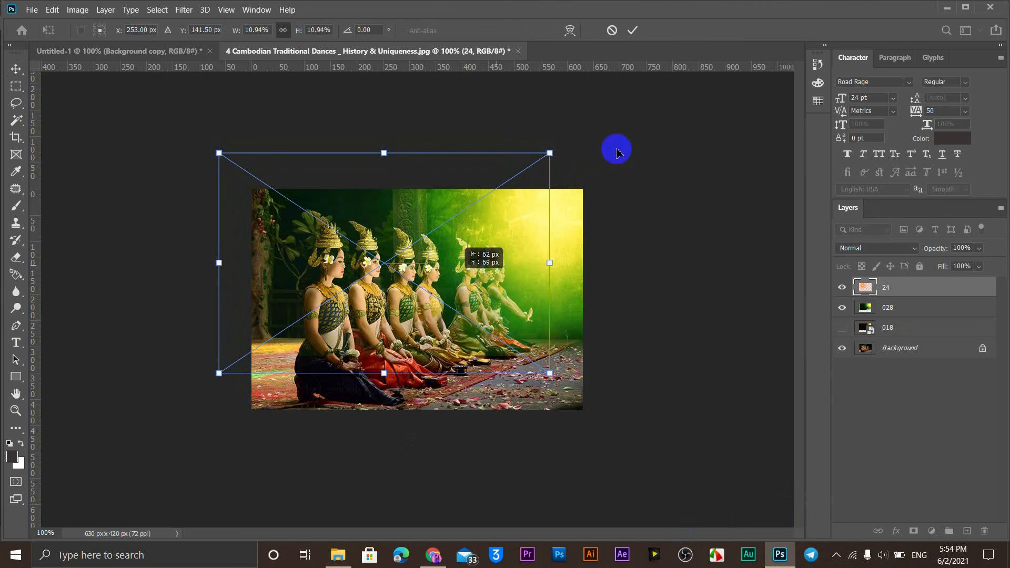
click(633, 30)
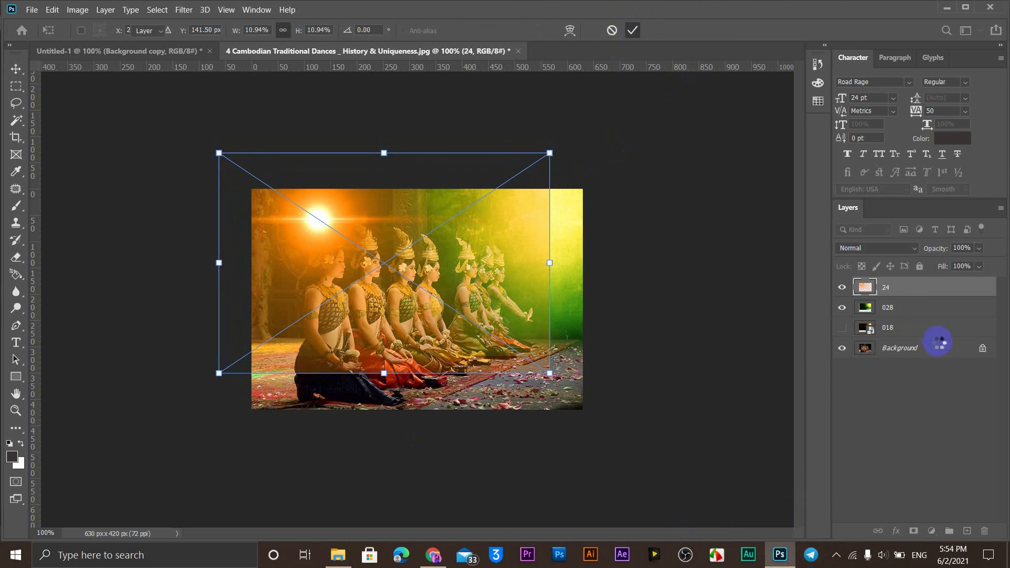
Blend layer 24 in Screen mode and reduce its opacity to 37%
click(911, 250)
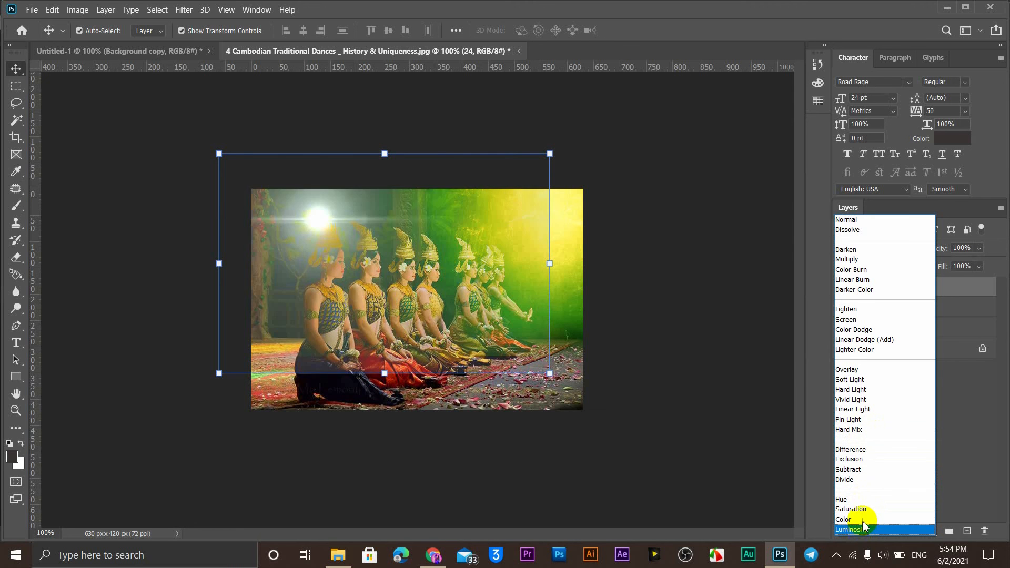
click(868, 321)
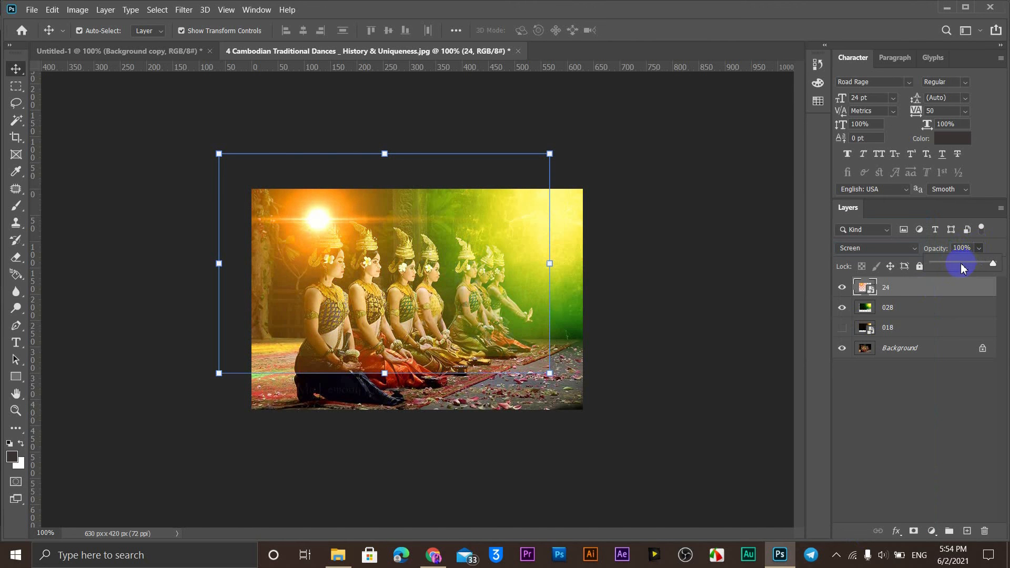
drag(963, 268, 960, 269)
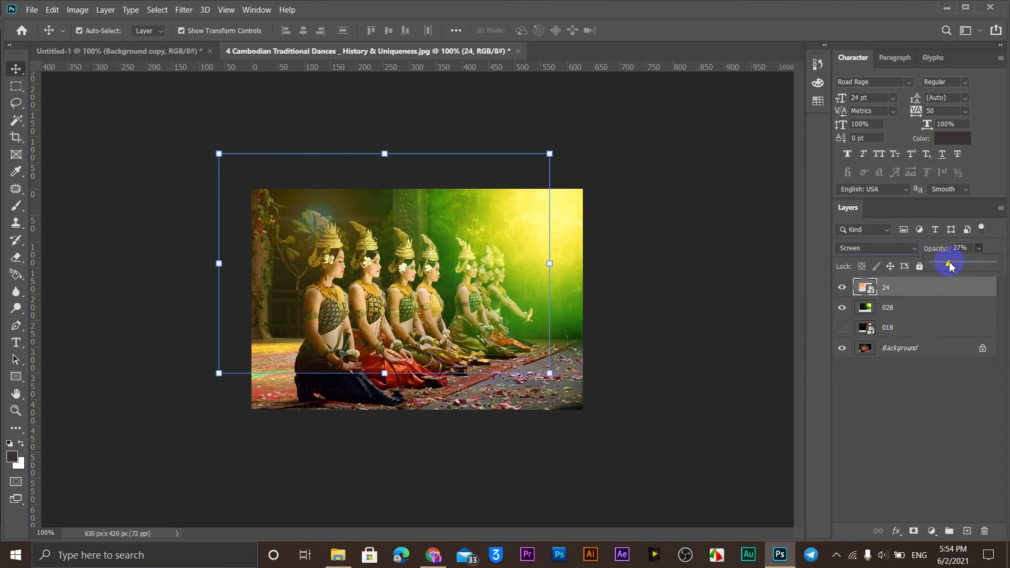
drag(950, 267, 955, 265)
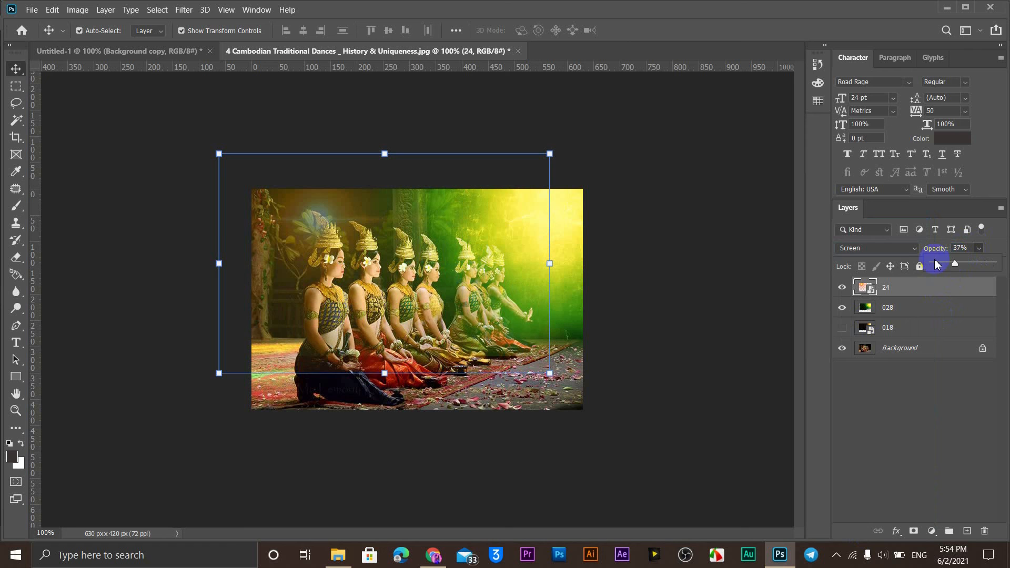
Change layer 24's blending mode to Exclusion and check the photo with the layer deselected
click(900, 251)
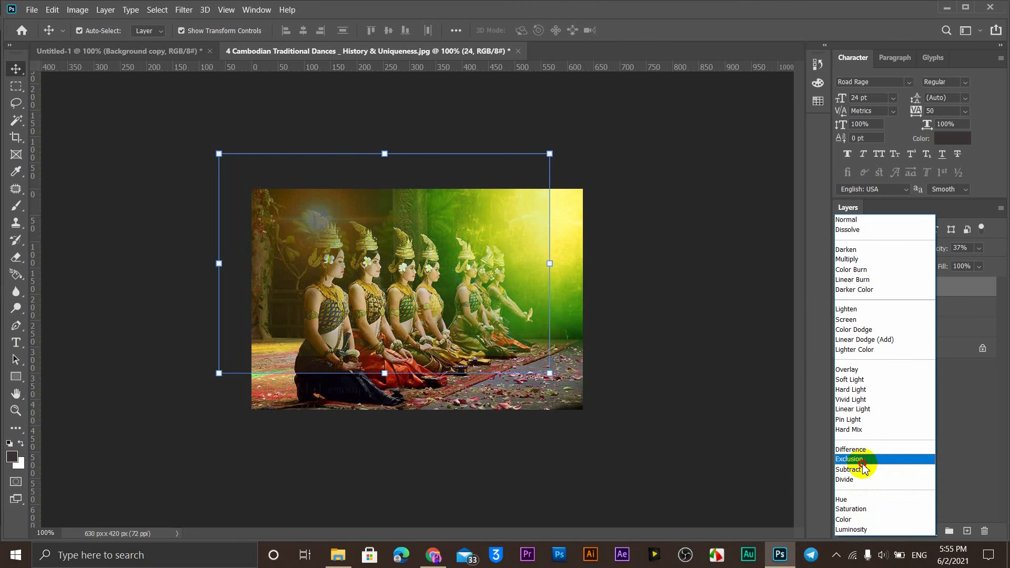
click(864, 463)
click(622, 273)
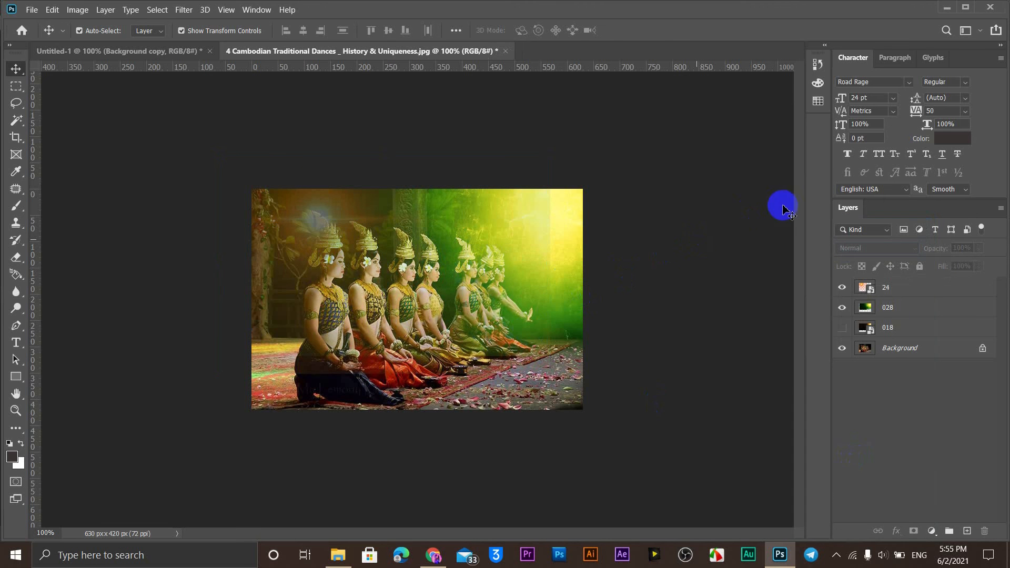
click(931, 287)
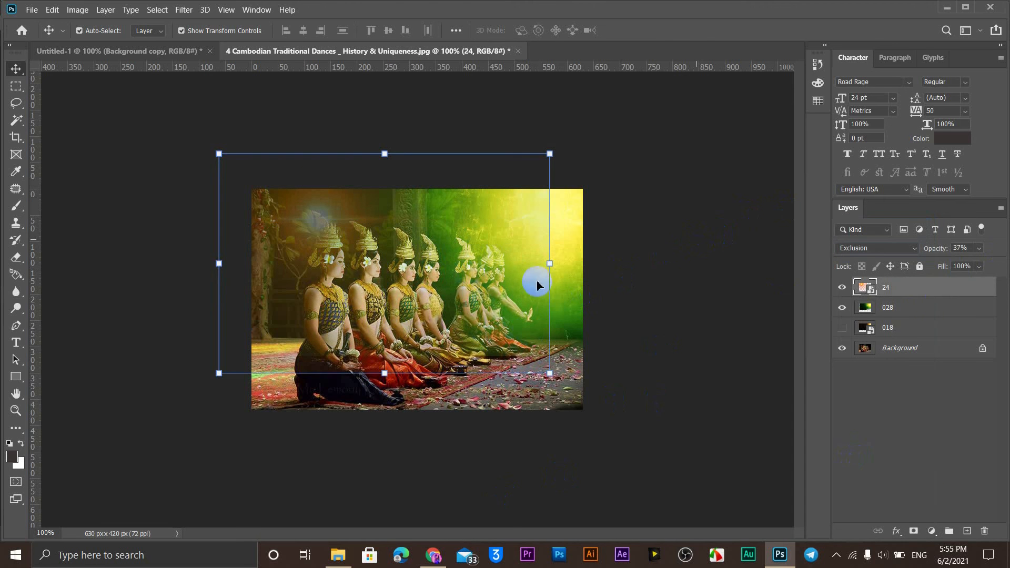
click(680, 226)
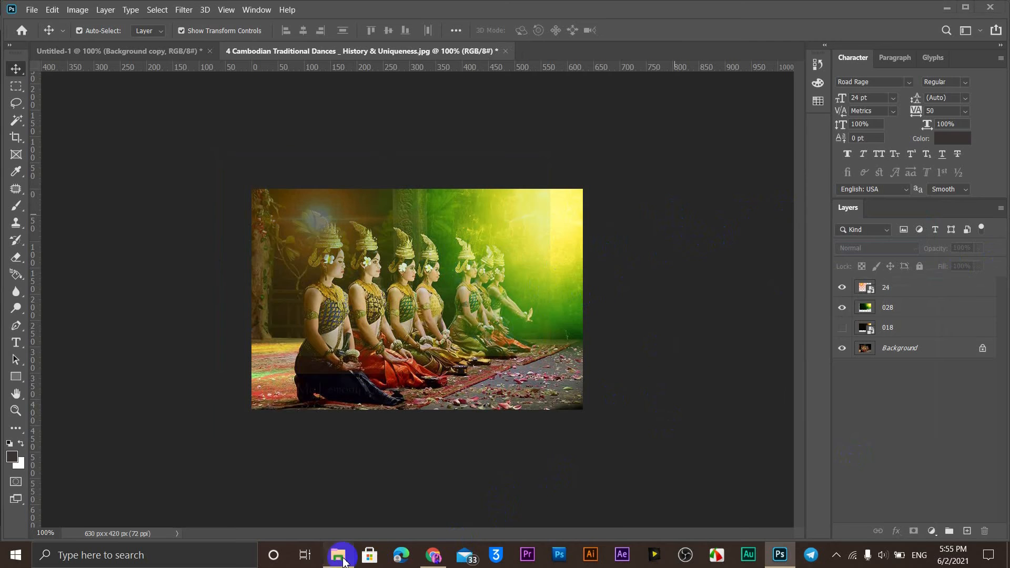
Switch to File Explorer and preview several images in the sun flare folder to choose another overlay
click(339, 556)
click(422, 277)
scroll(405, 386, down, 1)
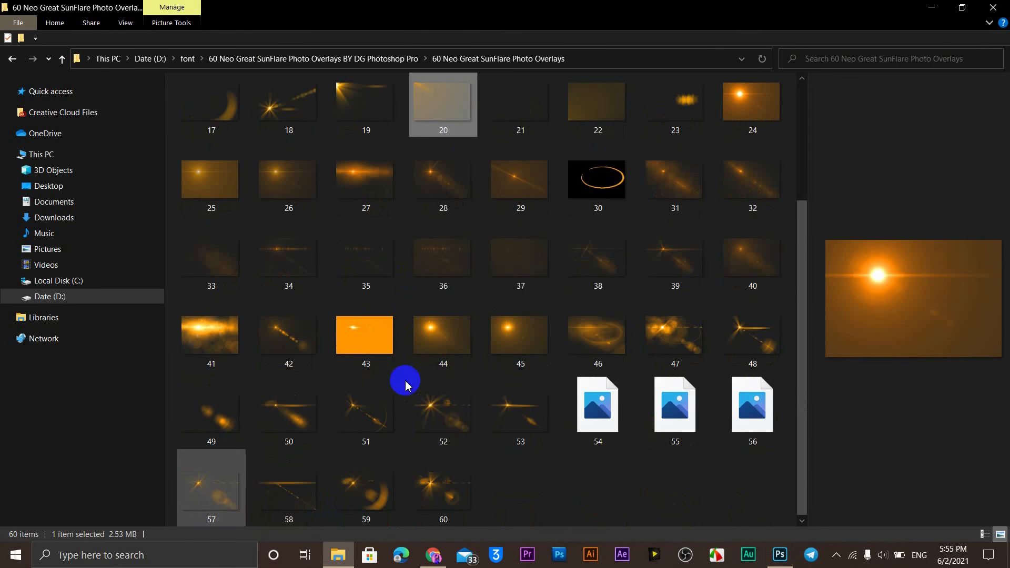
click(535, 333)
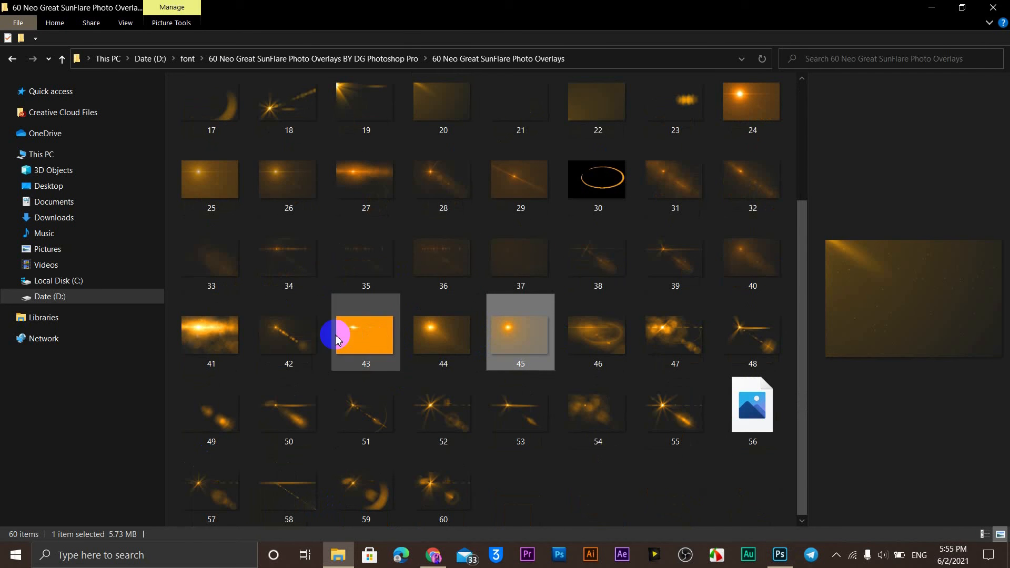
click(191, 342)
scroll(474, 372, up, 2)
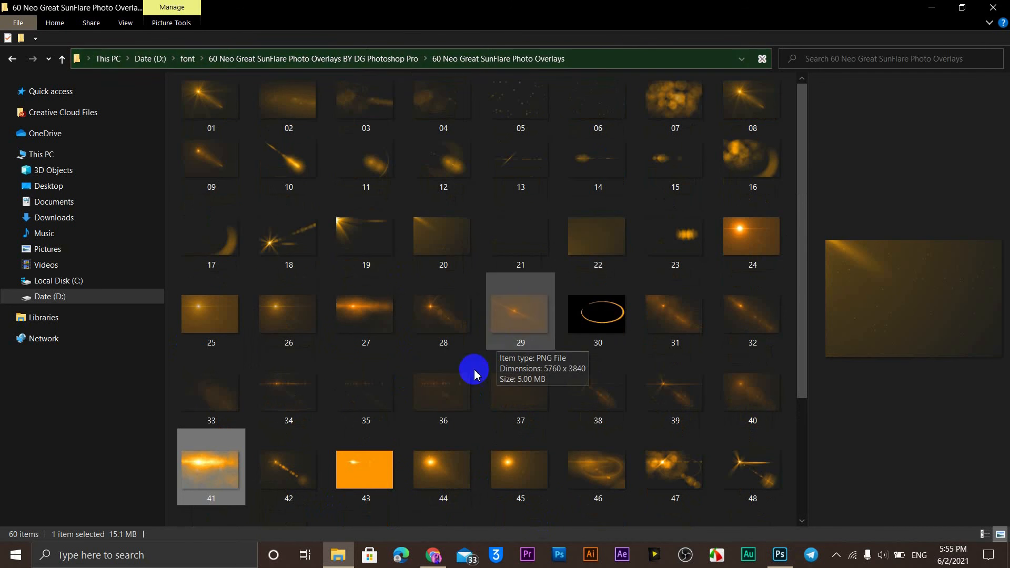
click(258, 150)
click(344, 228)
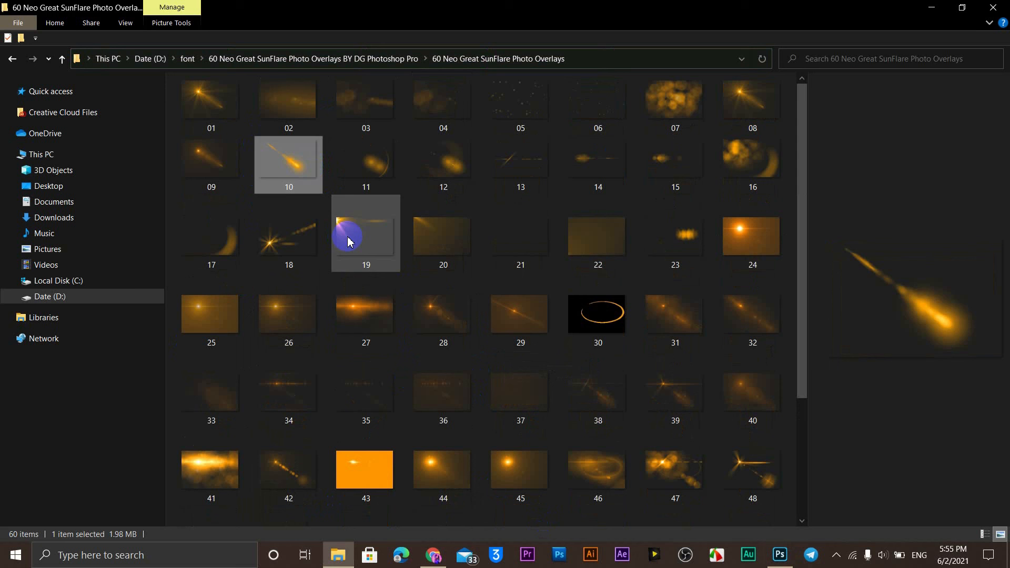
click(540, 122)
click(682, 100)
click(736, 96)
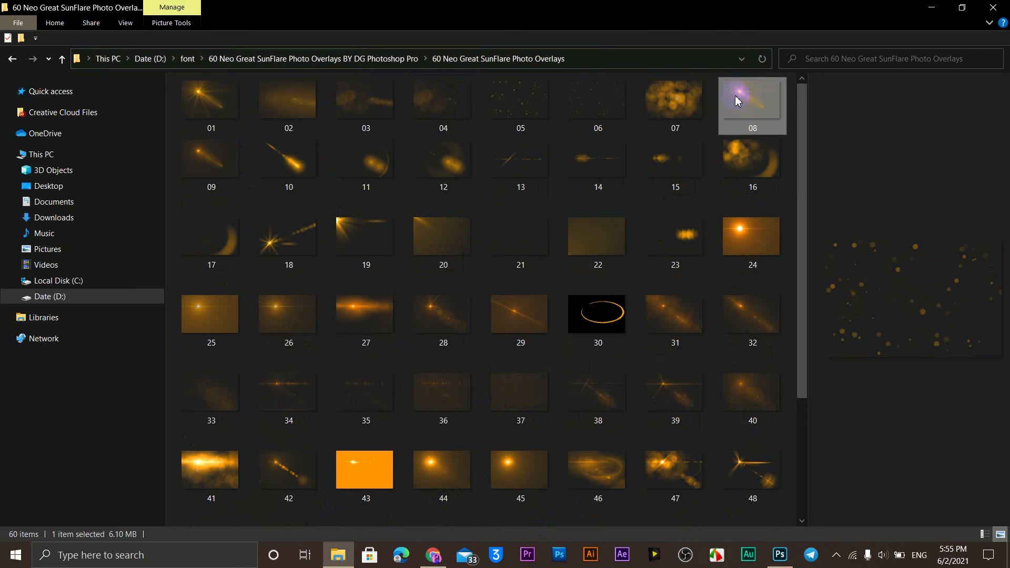
click(748, 169)
click(755, 237)
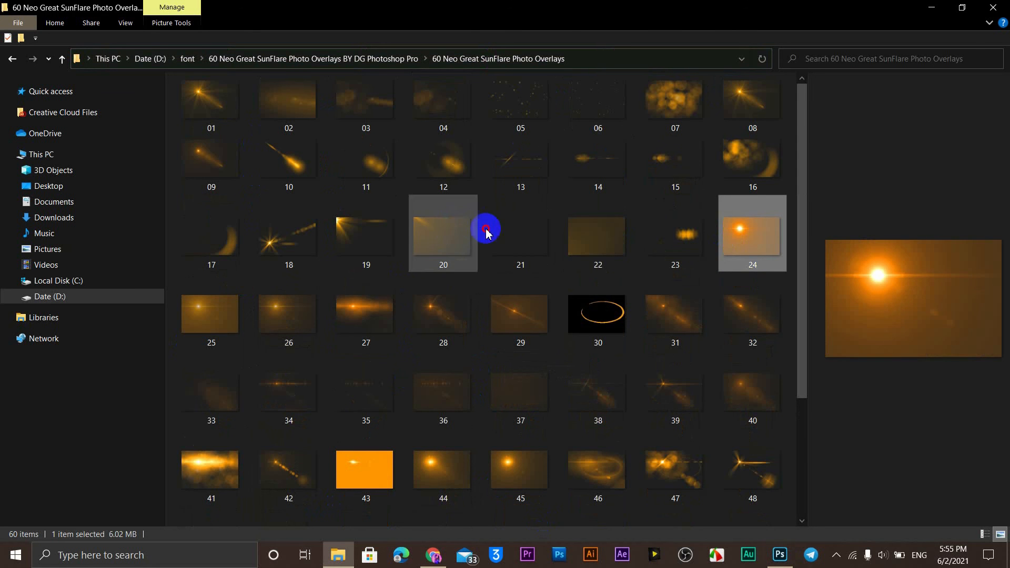
Place overlay image 20 on the photo in Photoshop and enlarge it to 11.81% so it covers the whole picture
drag(476, 231, 421, 318)
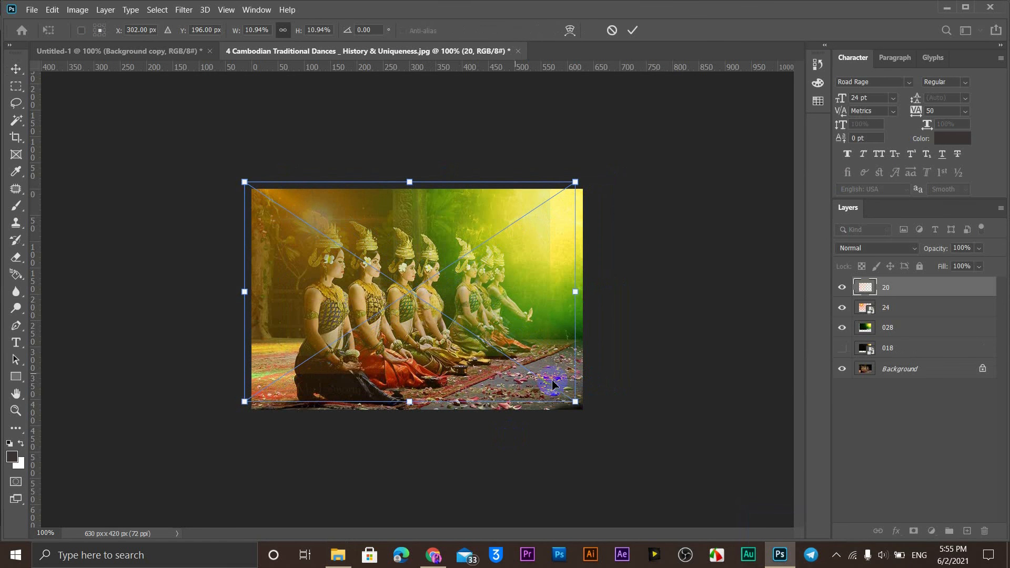
drag(577, 403, 603, 420)
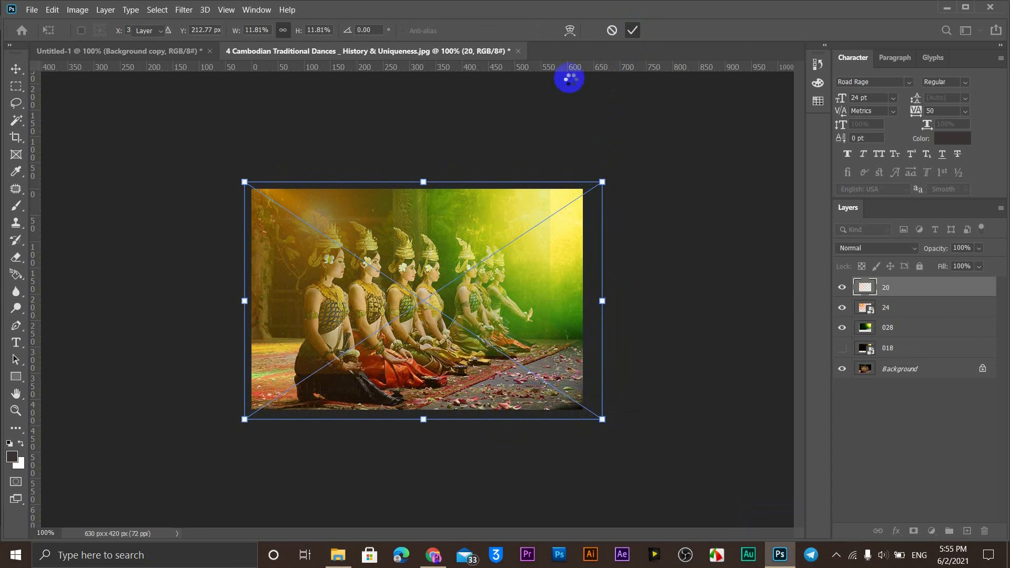
click(739, 196)
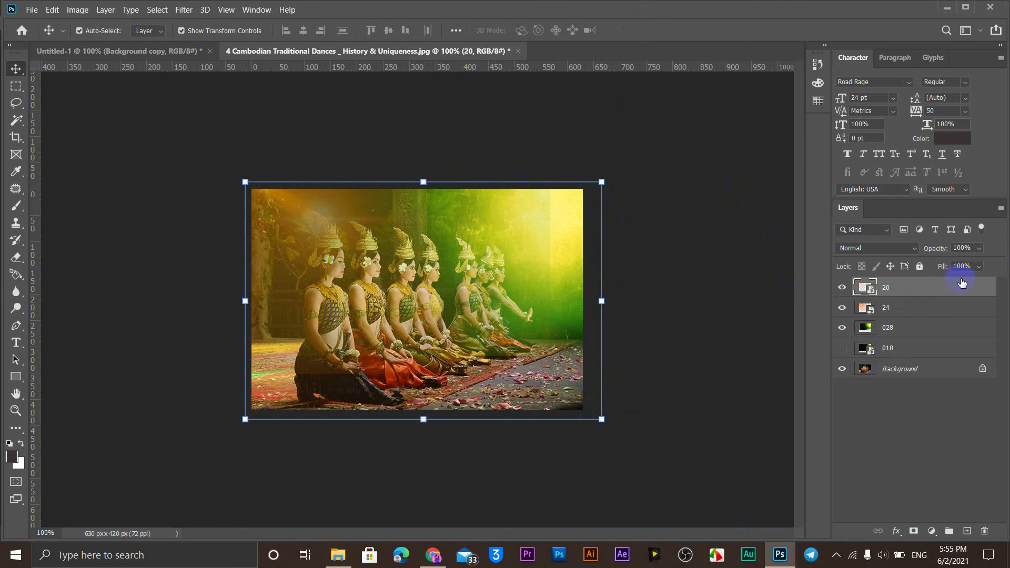
Set layer 20's blending mode to Linear Dodge (Add) and hide layer 24
click(864, 253)
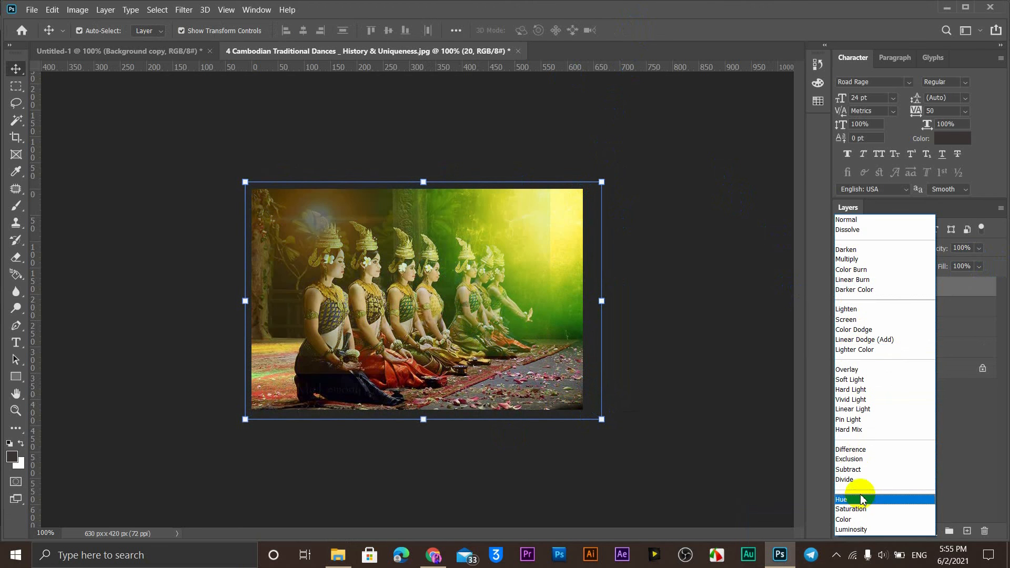
click(853, 339)
click(745, 317)
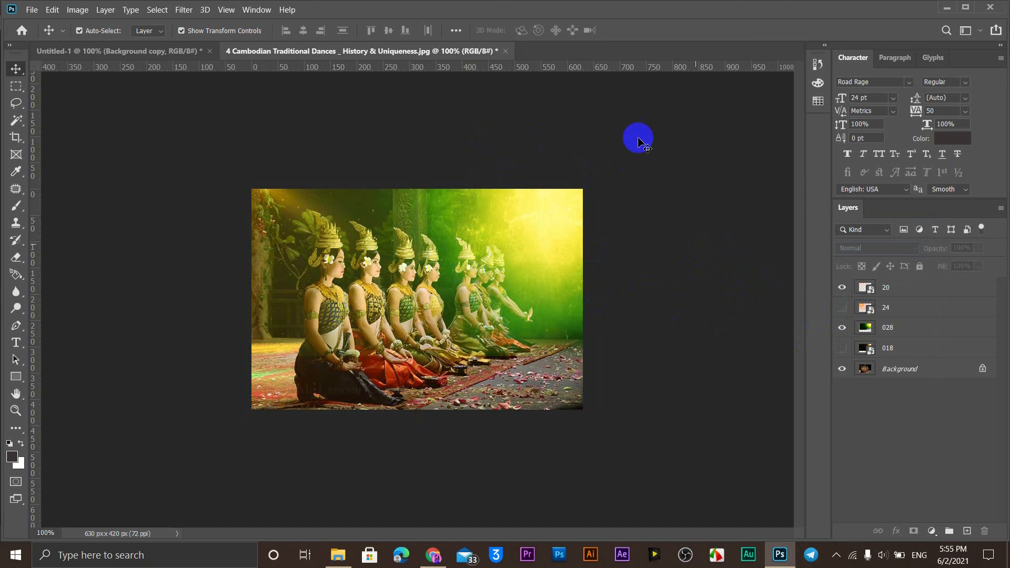
click(31, 9)
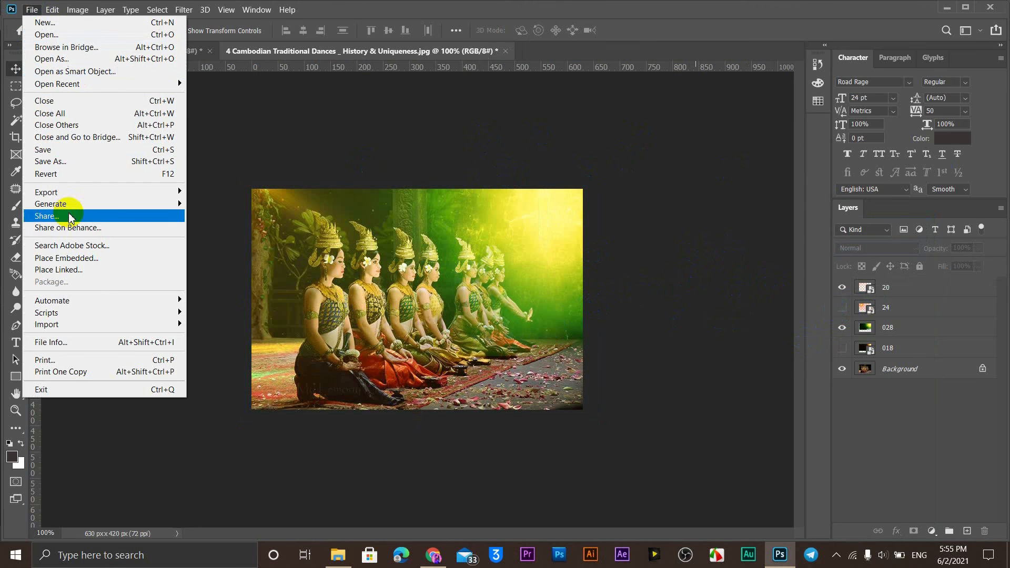
click(551, 142)
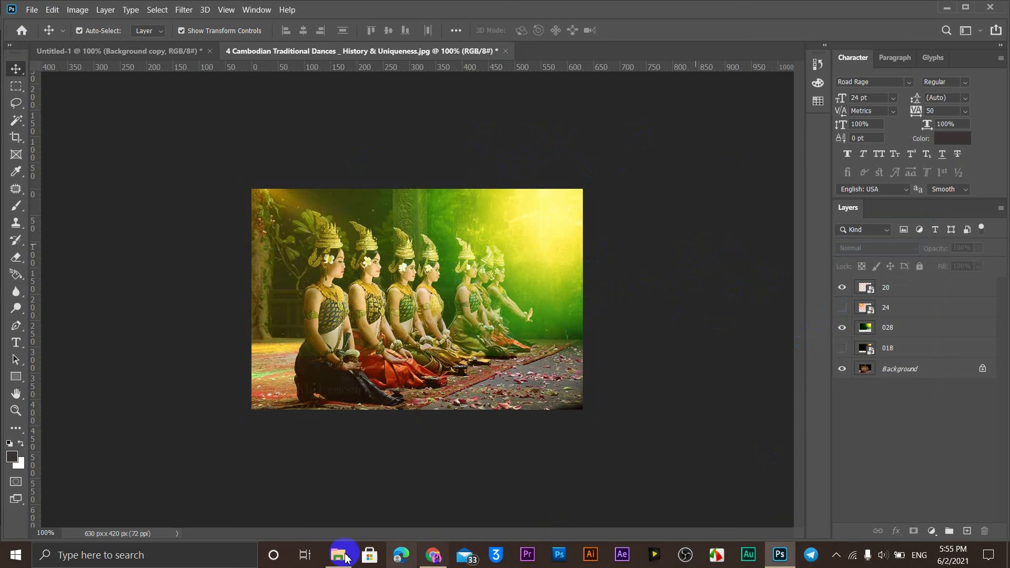
click(338, 555)
click(678, 474)
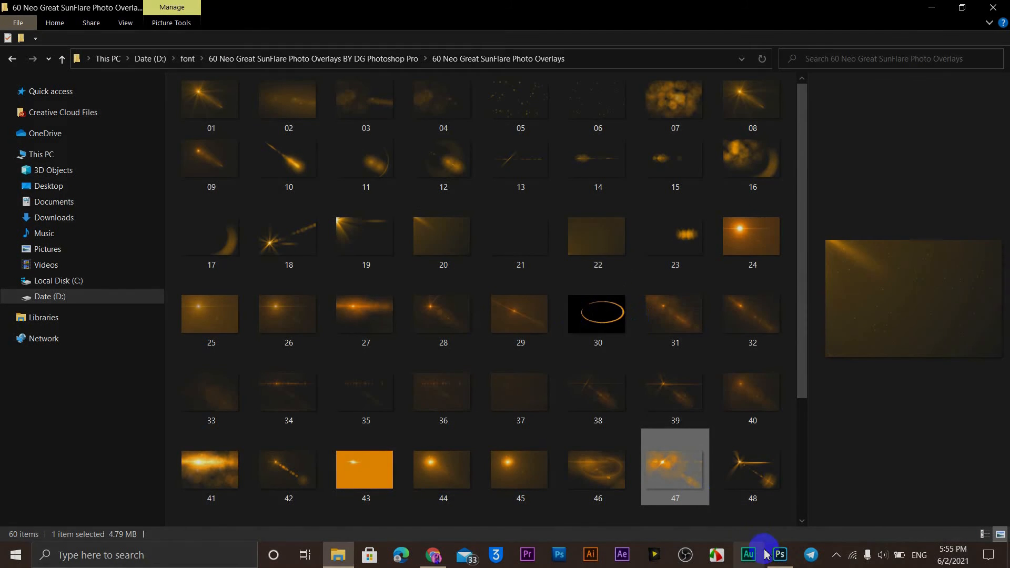